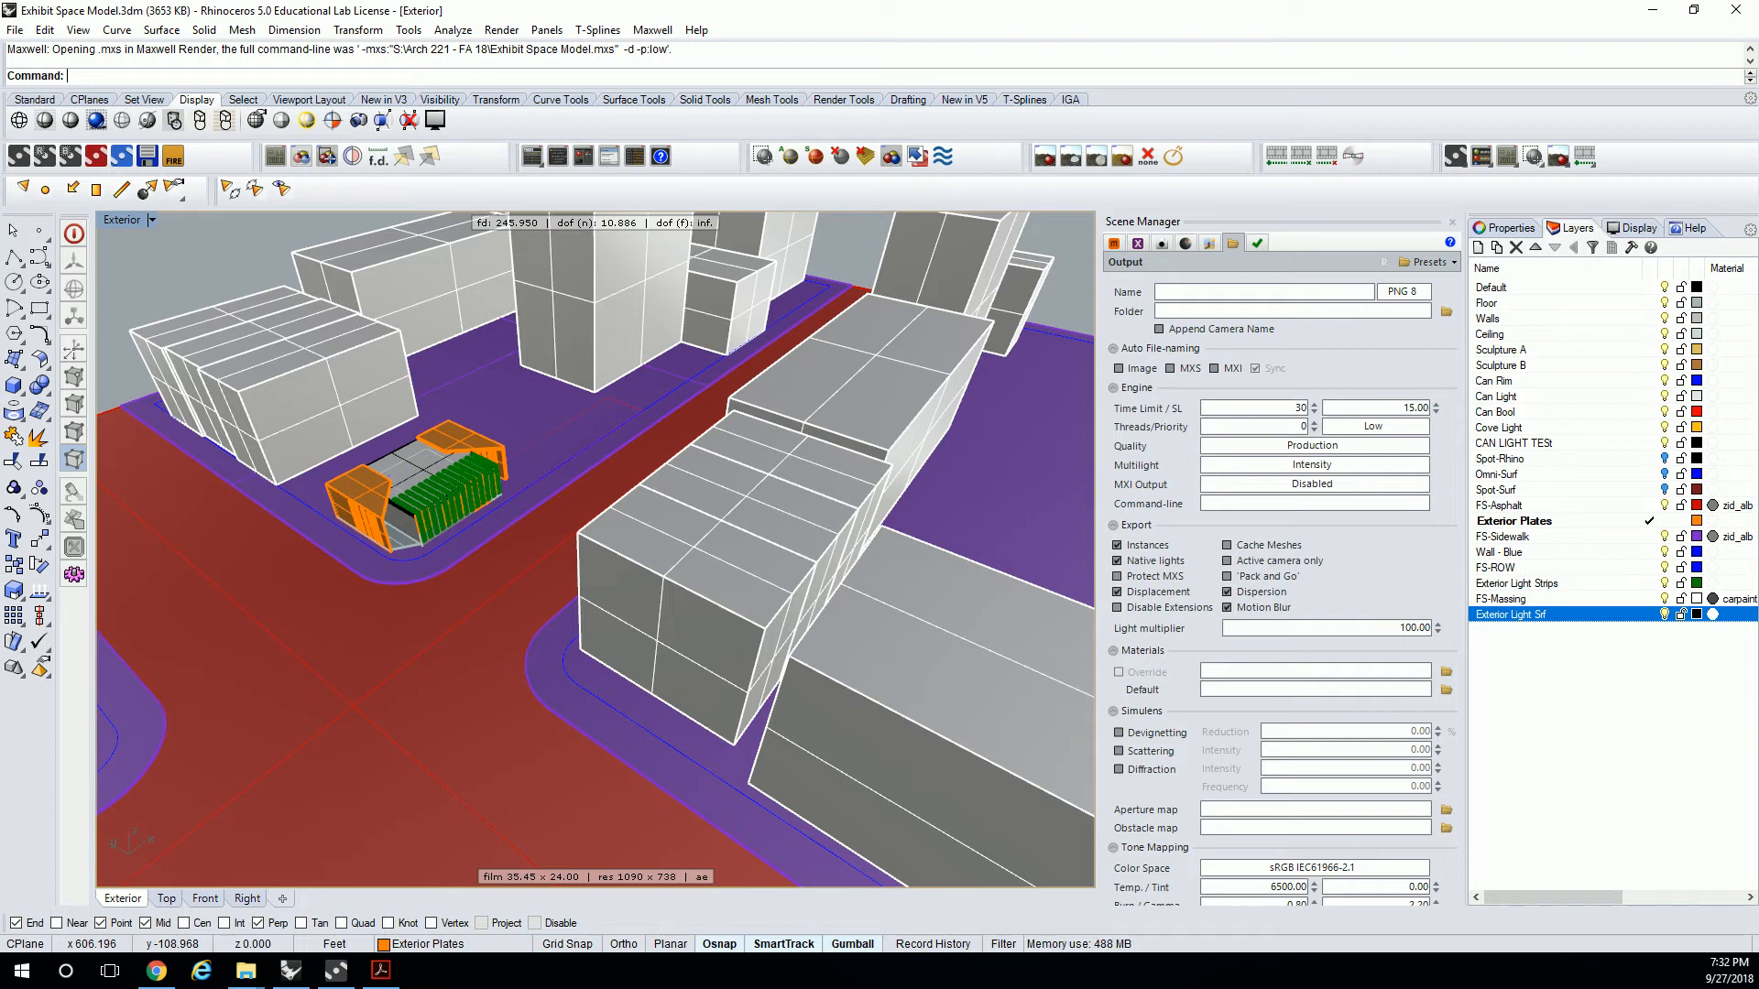
# Clone the Emitter - Cove (2) material in the Scene Manager's materials list.
pyautogui.scroll(5, 546, 519)
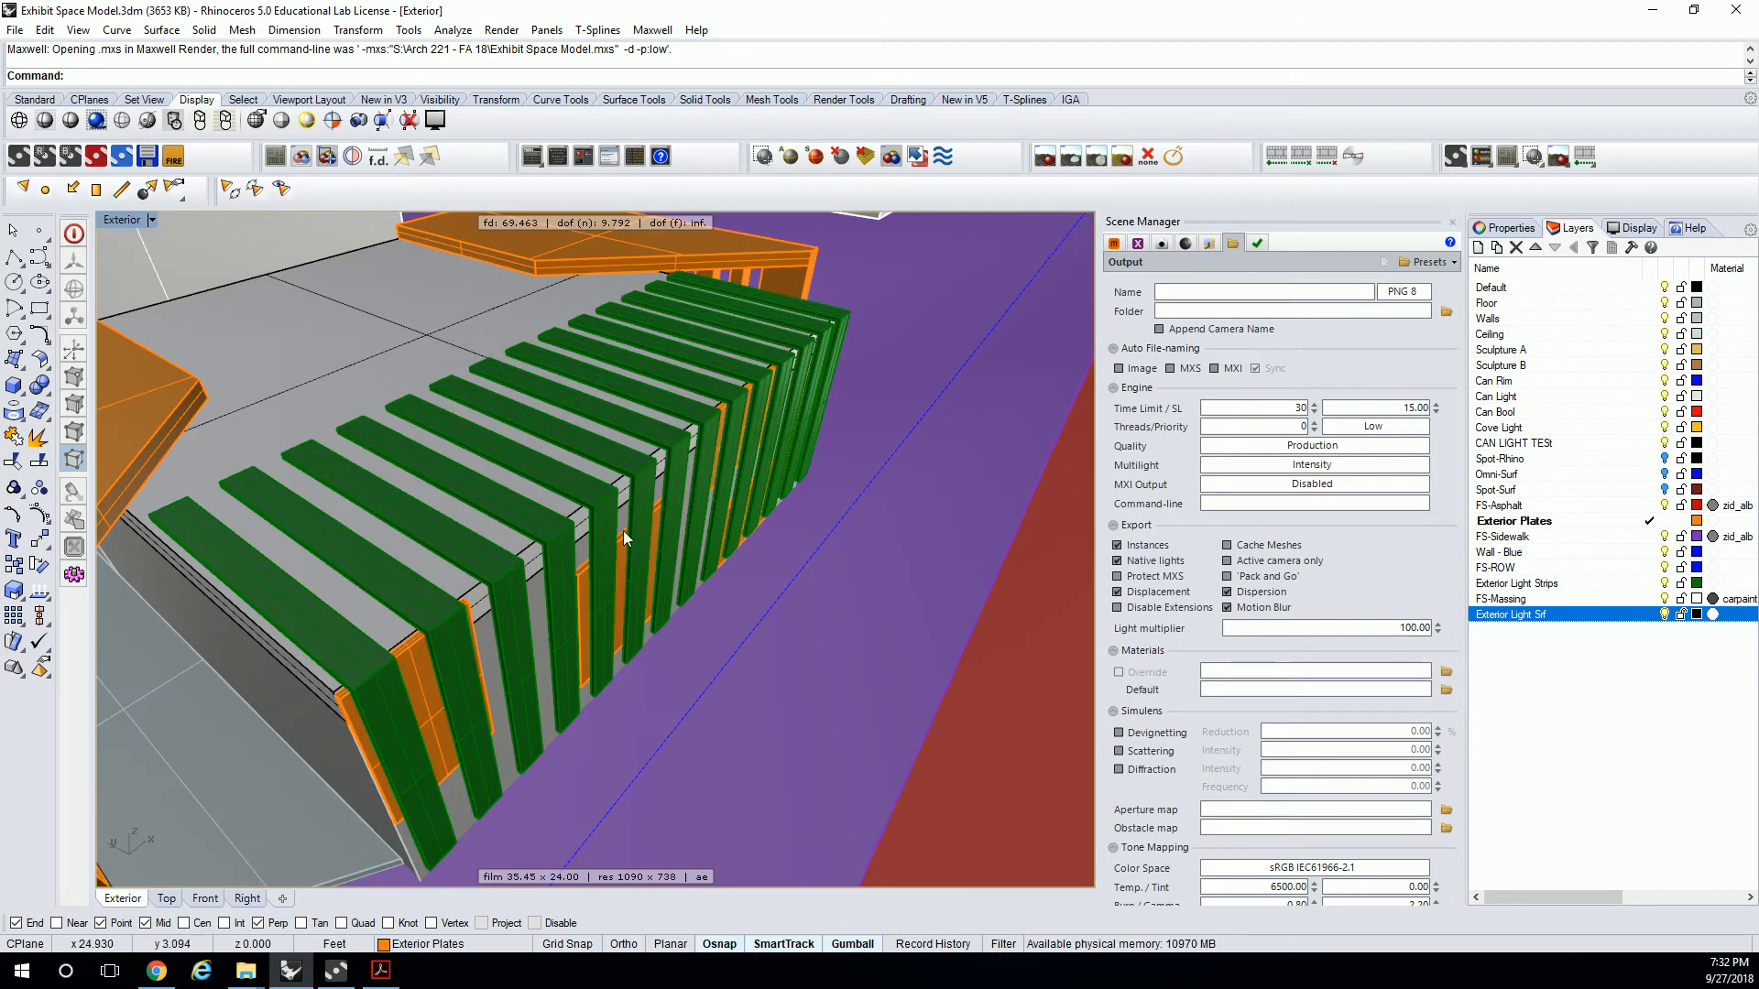
pyautogui.click(1114, 243)
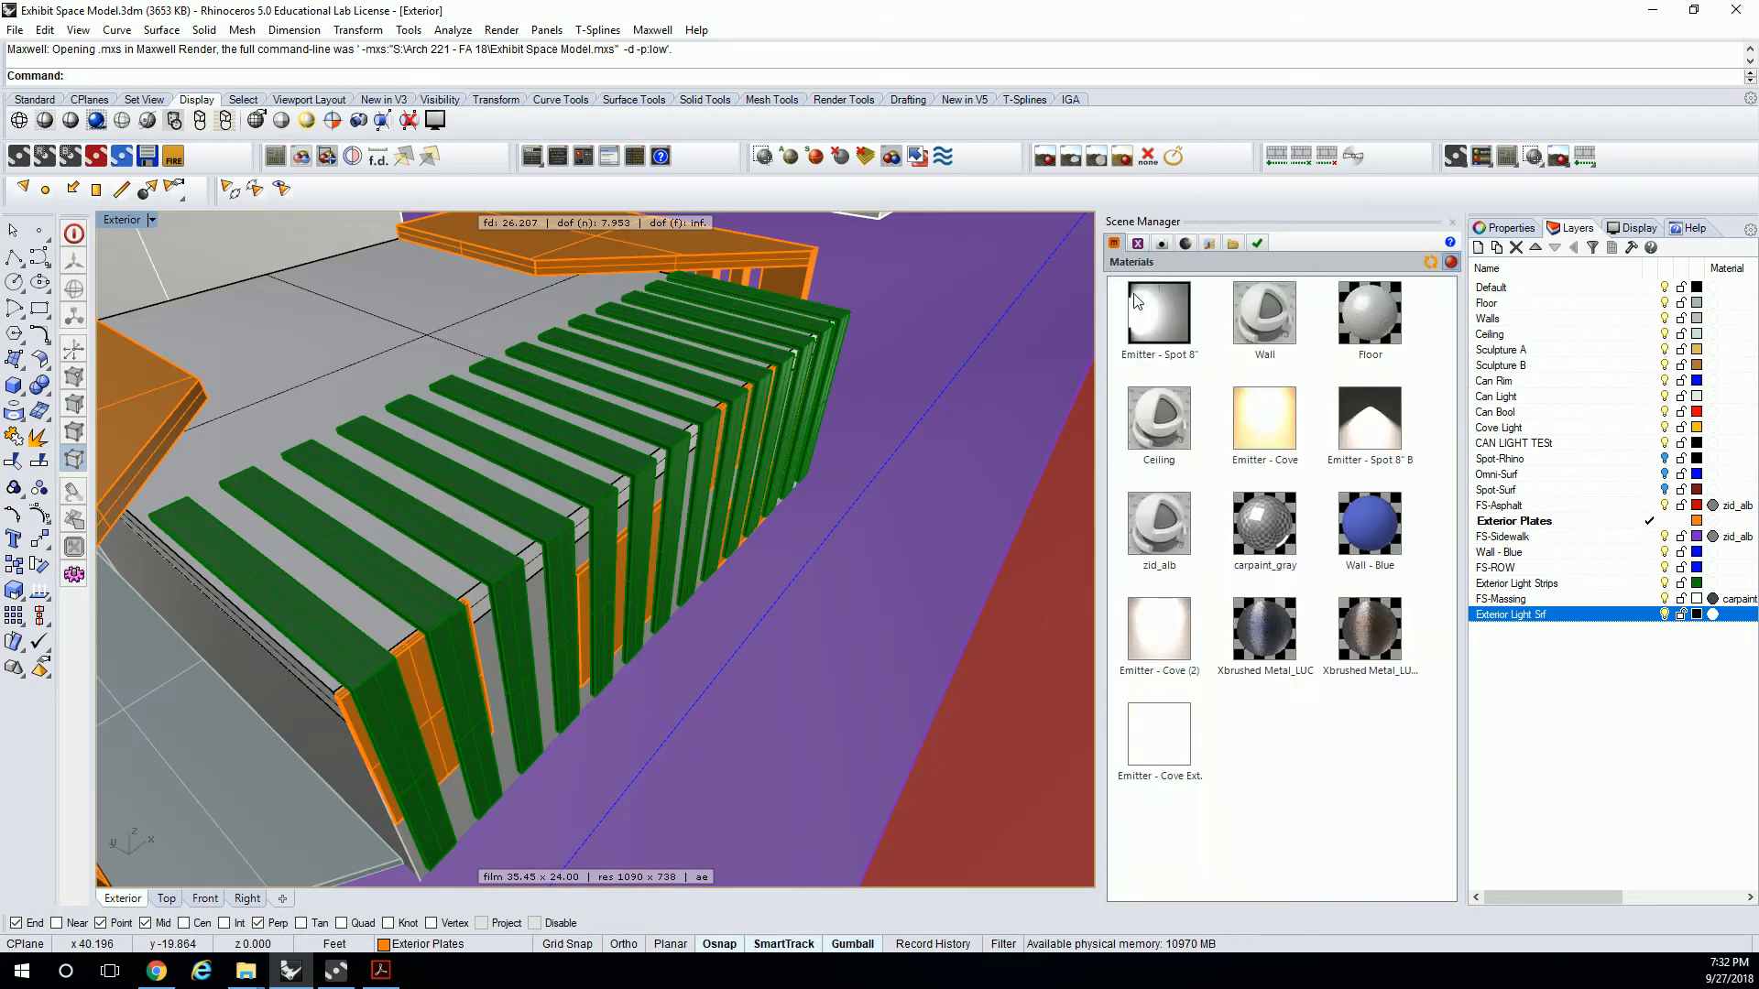
pyautogui.click(1183, 643)
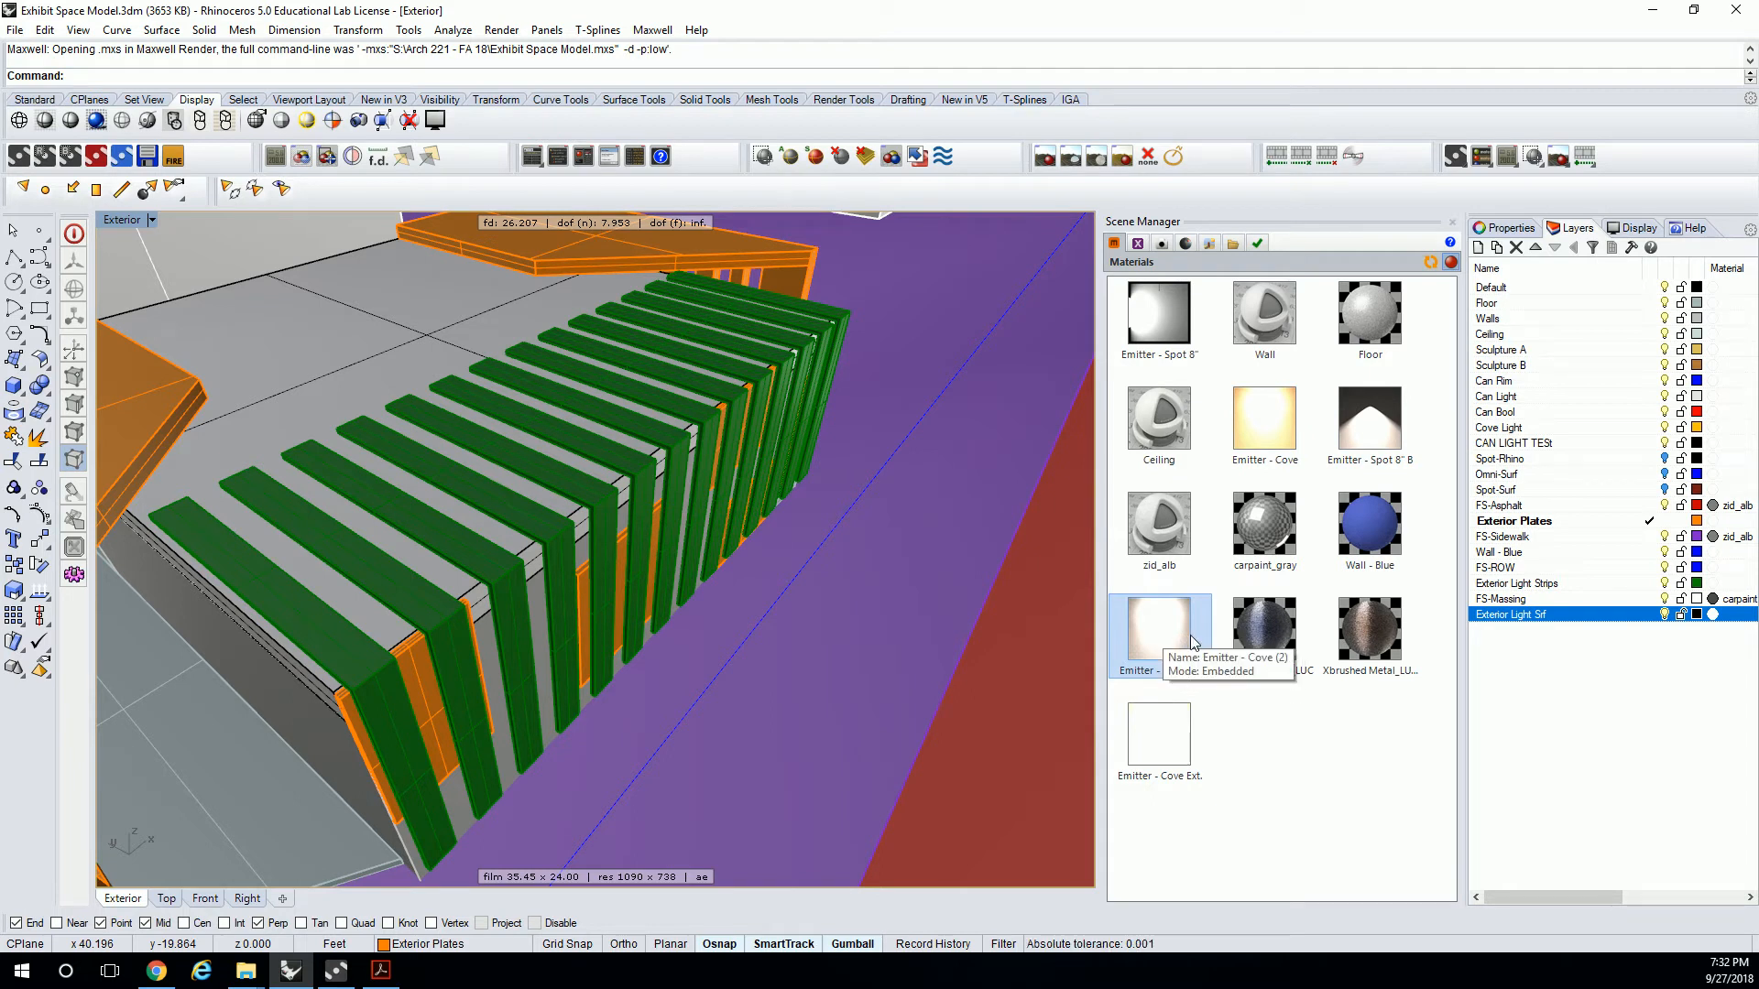
pyautogui.rightClick(1192, 644)
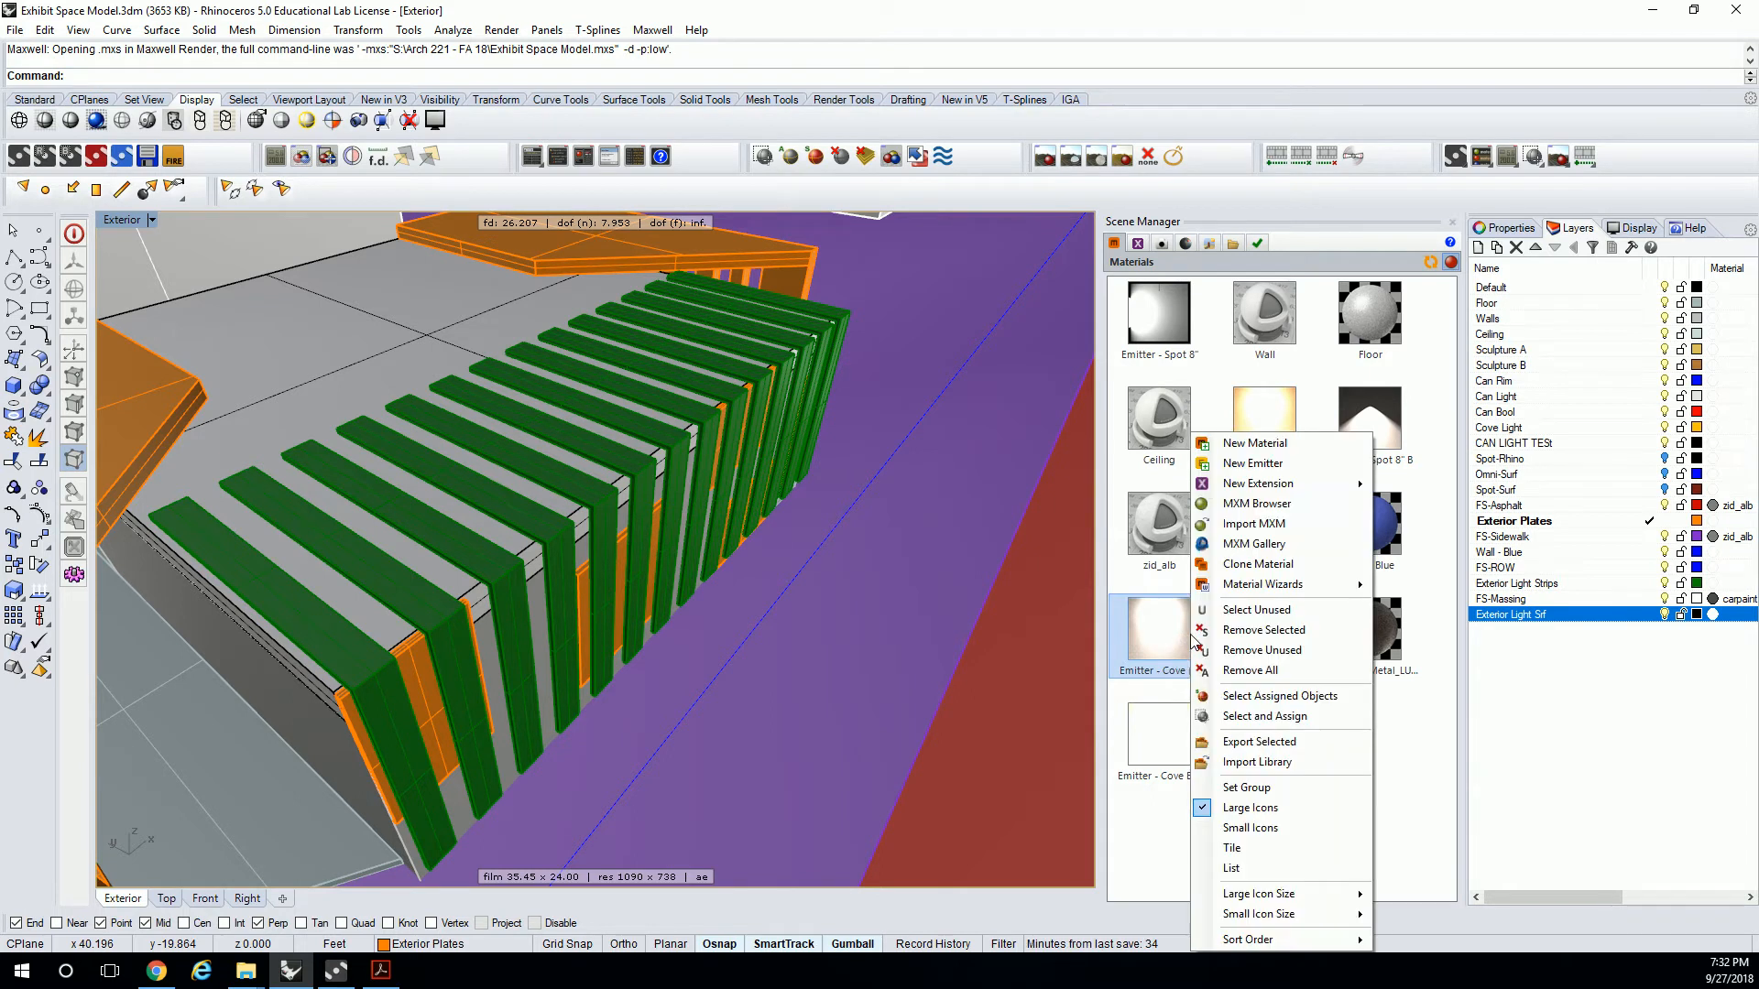
pyautogui.click(1260, 564)
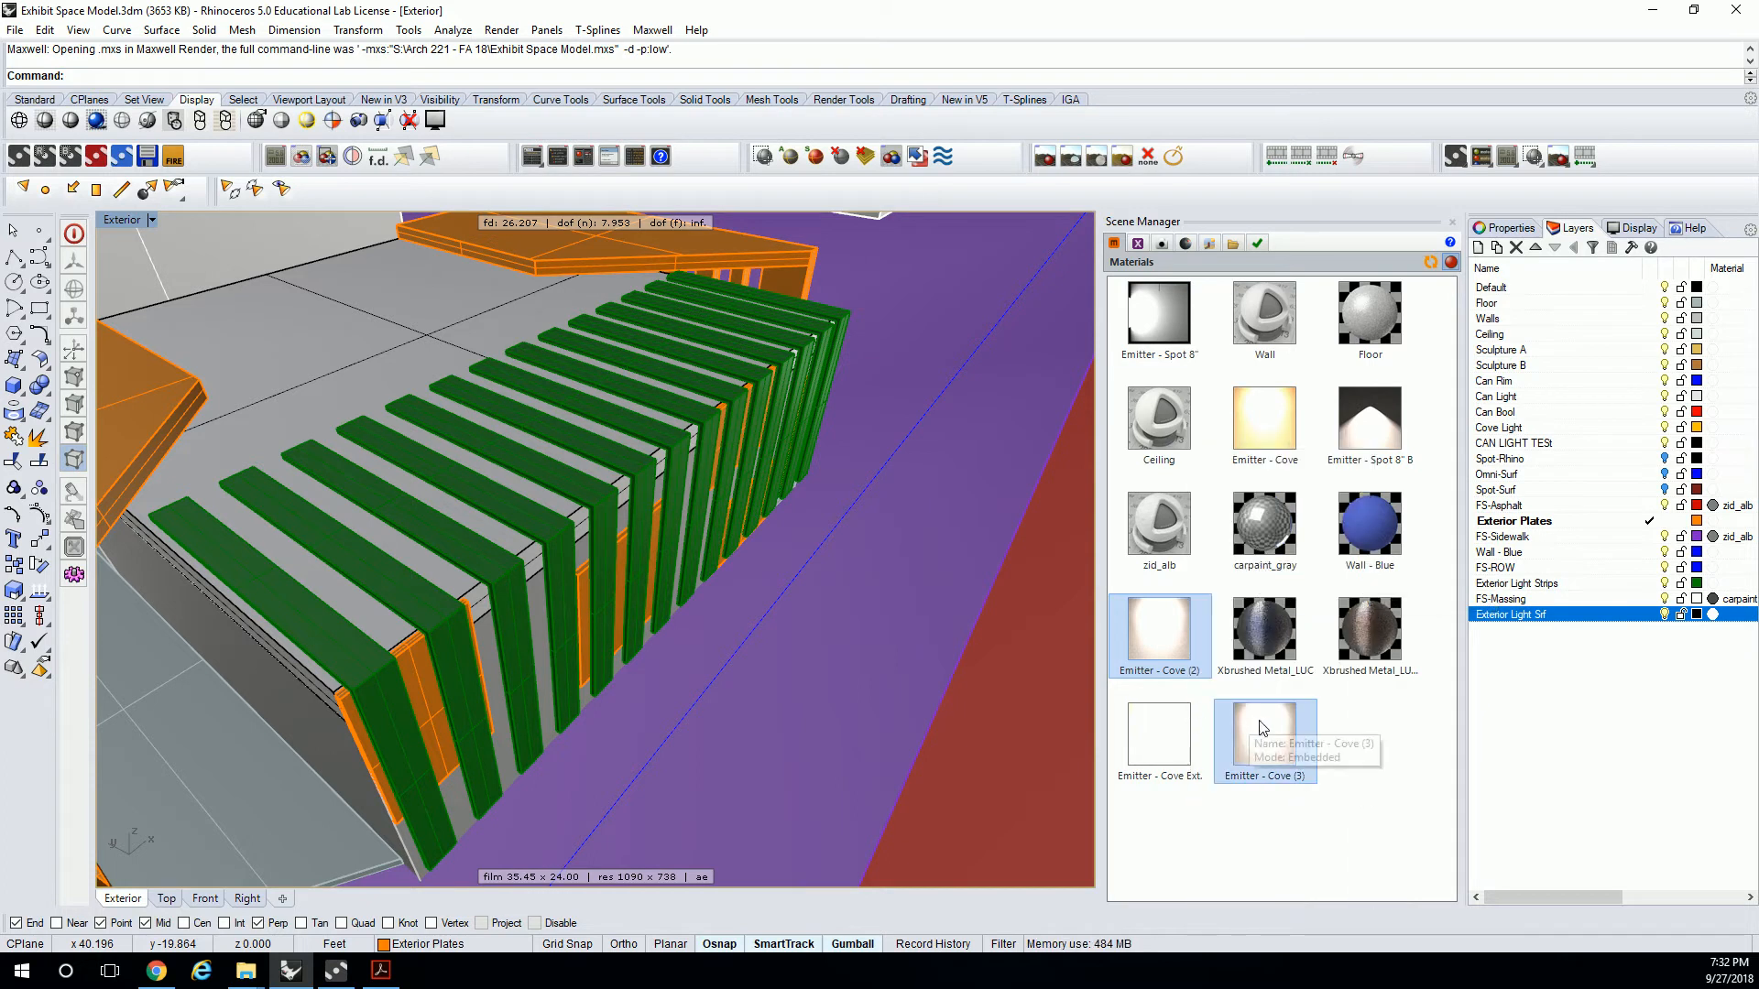
# Open Emitter - Cove (3) and set its emitter color to a dark blue (RGB 23, 27, 68).
pyautogui.click(1269, 746)
pyautogui.doubleClick(1269, 747)
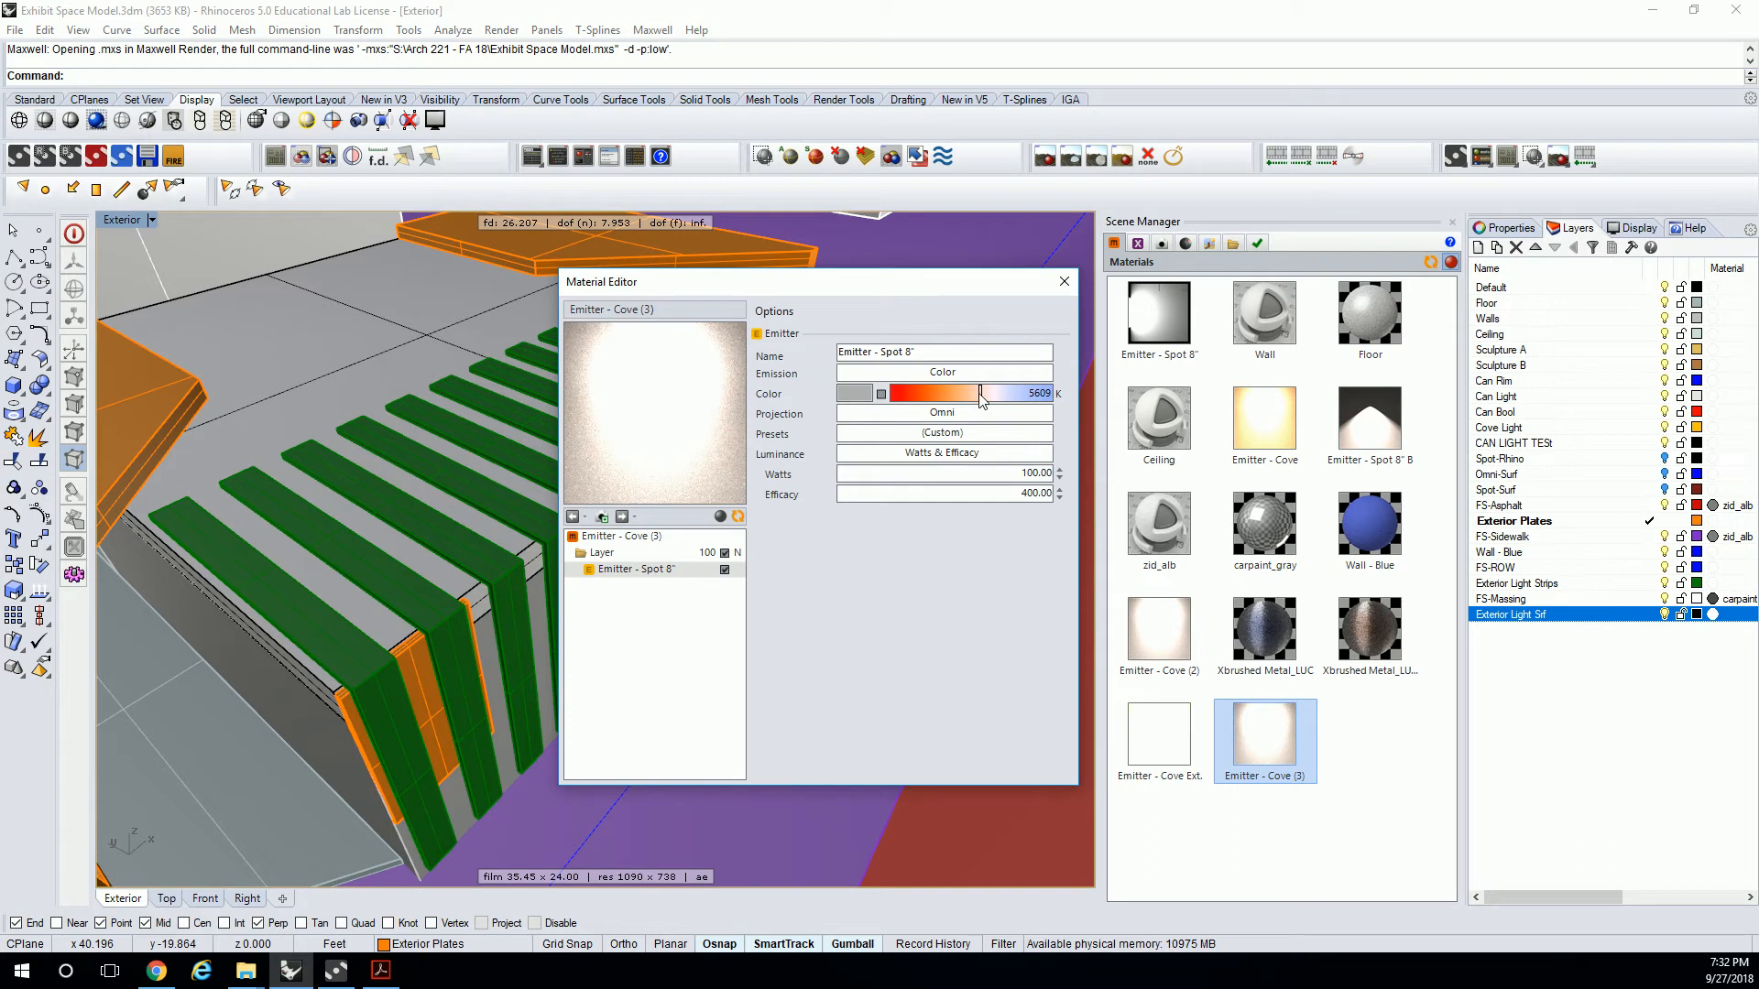
pyautogui.click(865, 394)
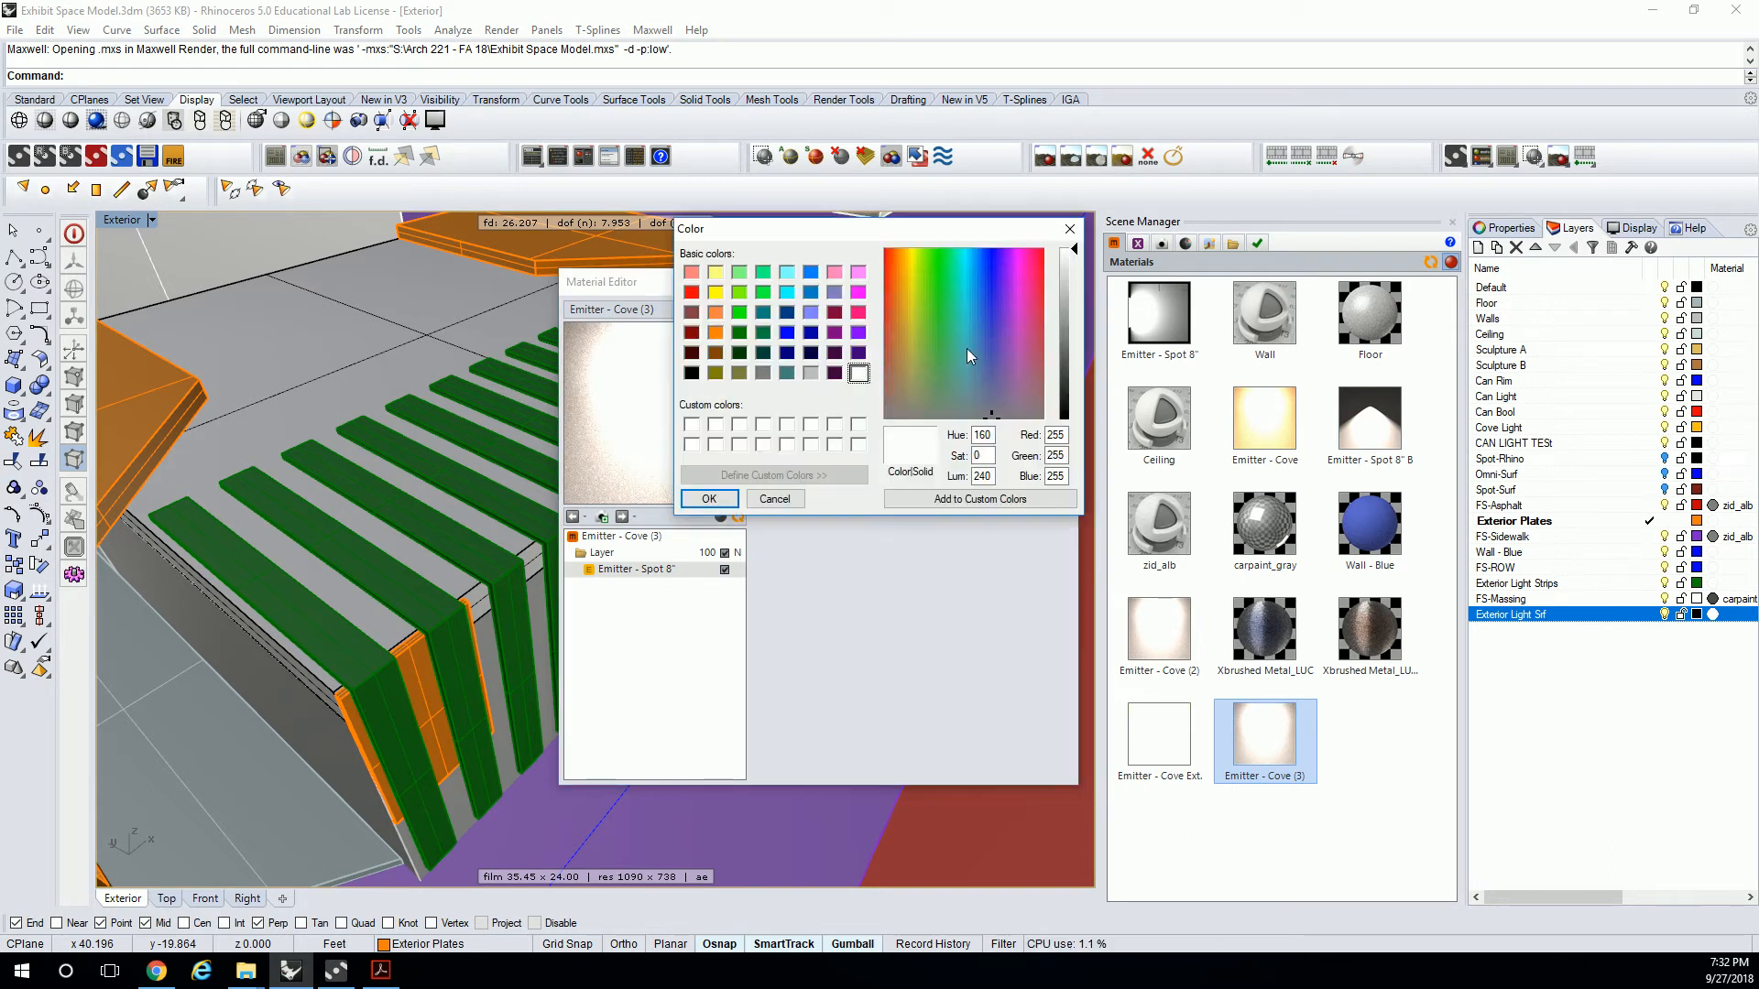
pyautogui.moveTo(989, 344); pyautogui.dragTo(990, 337)
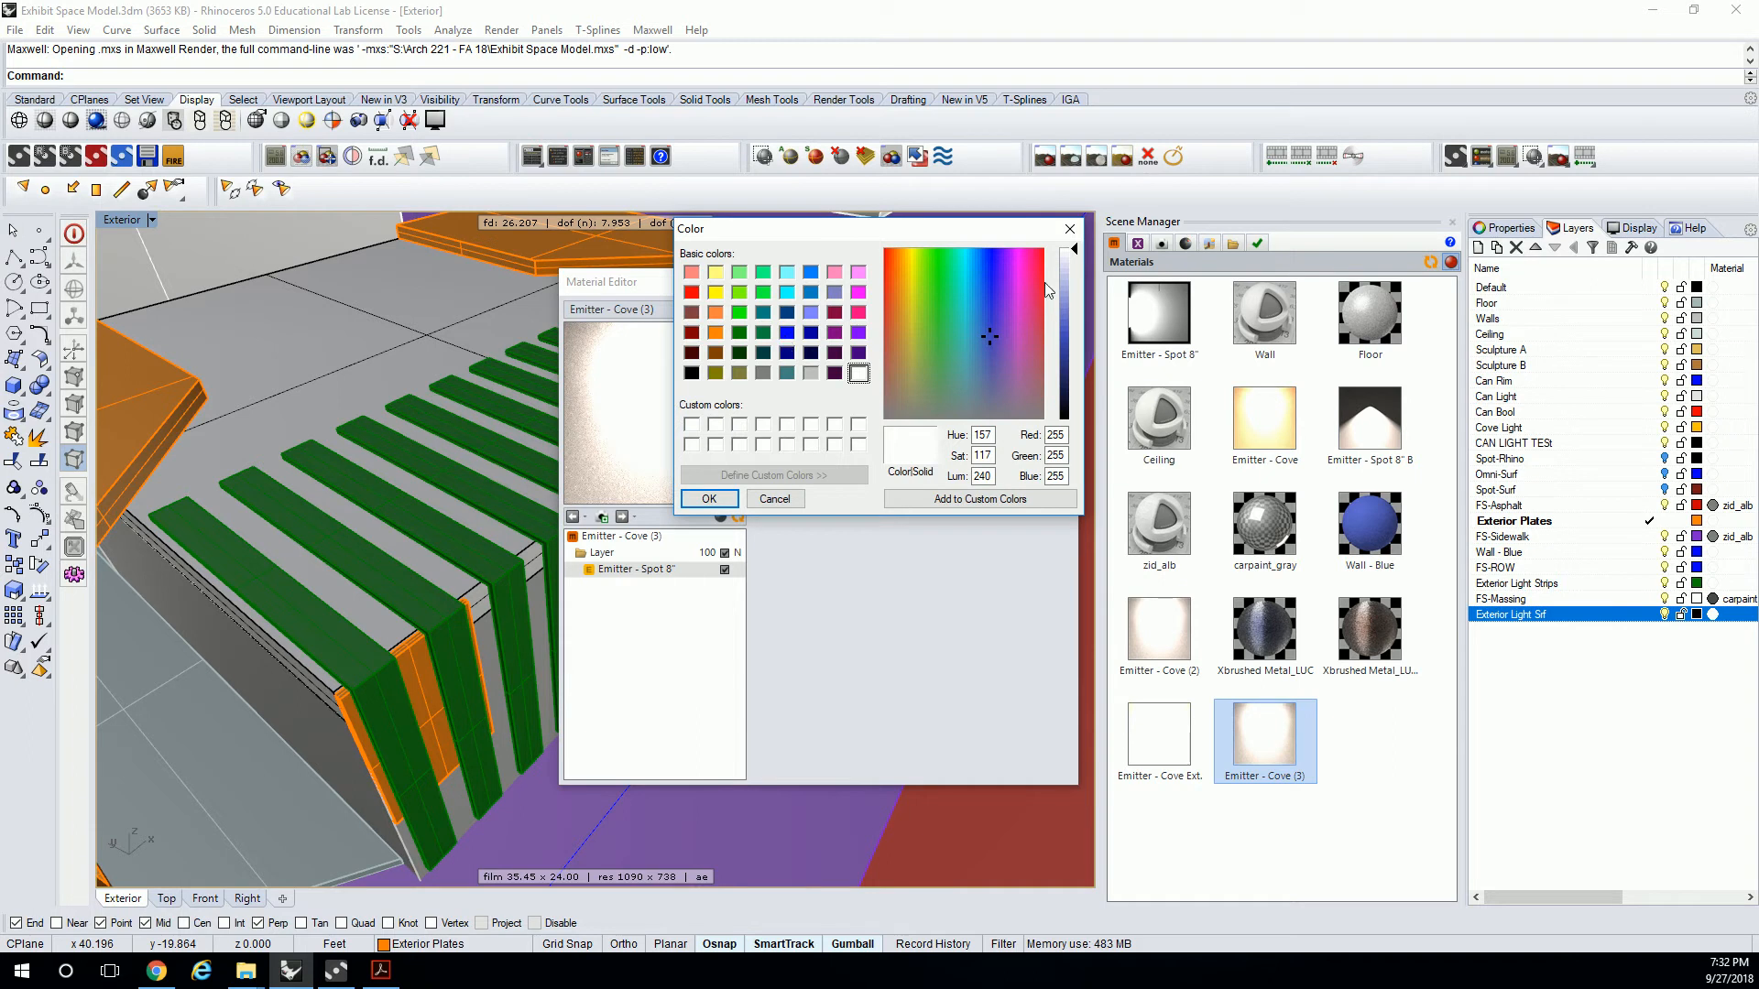
pyautogui.moveTo(1072, 321); pyautogui.dragTo(1072, 303)
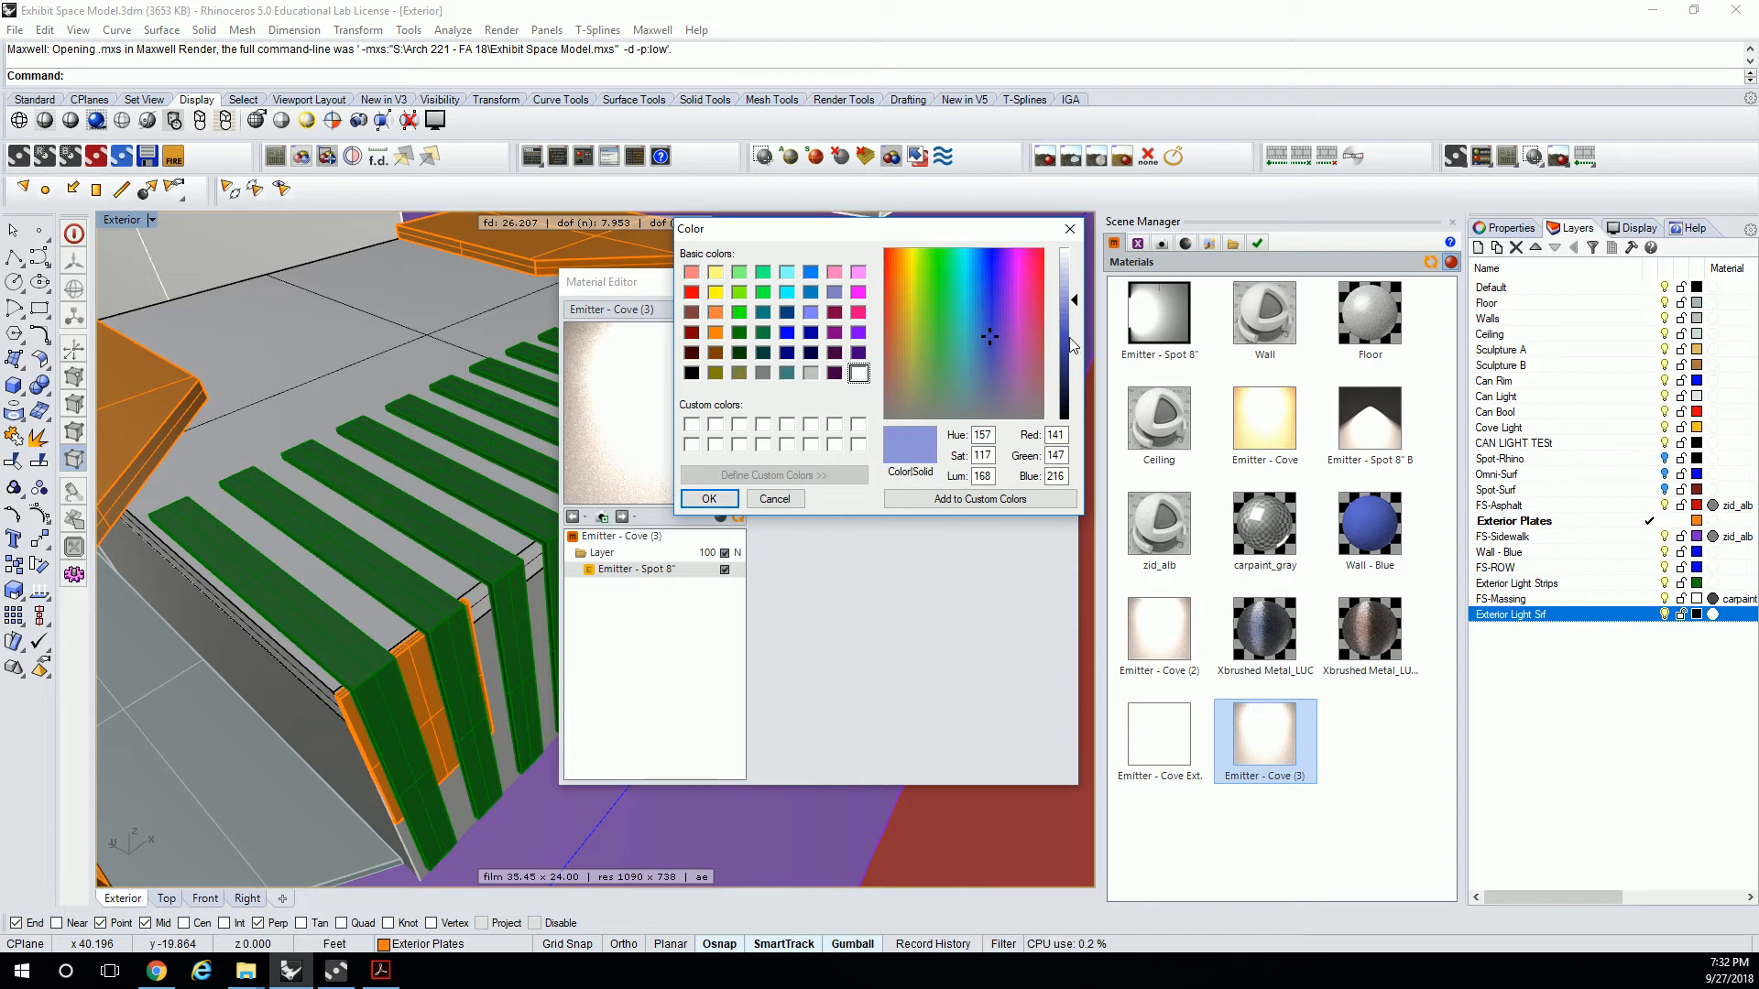
pyautogui.moveTo(1074, 312); pyautogui.dragTo(1076, 389)
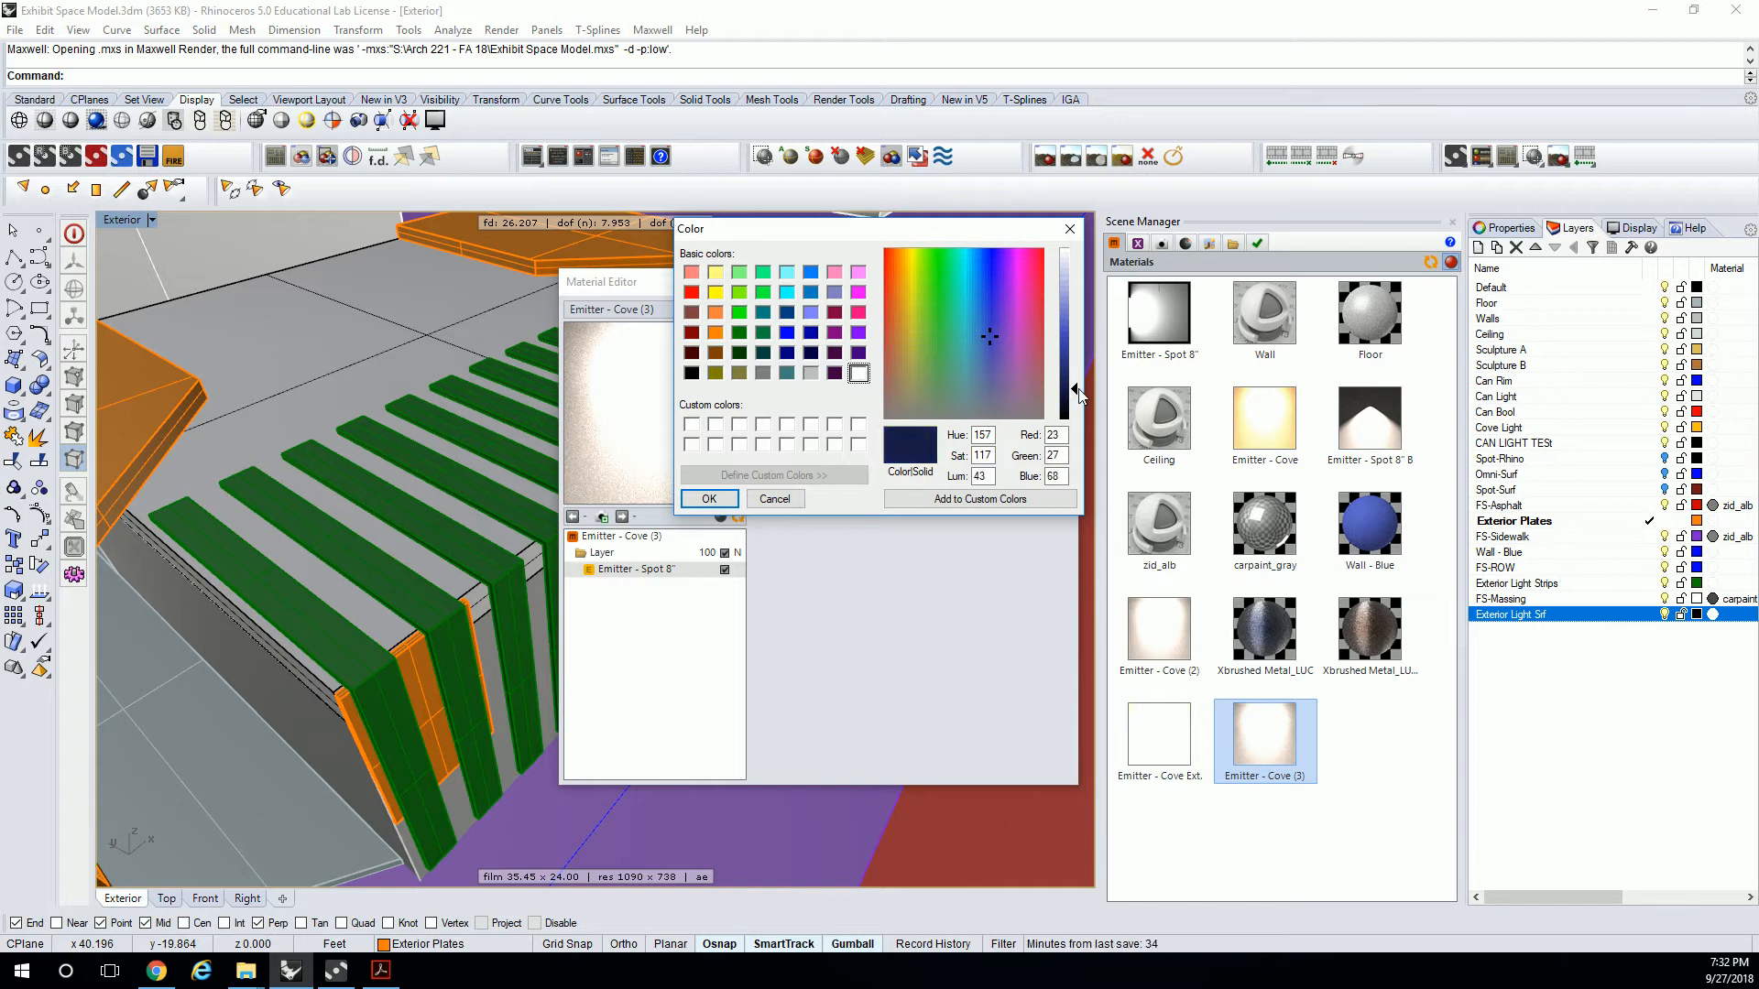
pyautogui.click(710, 499)
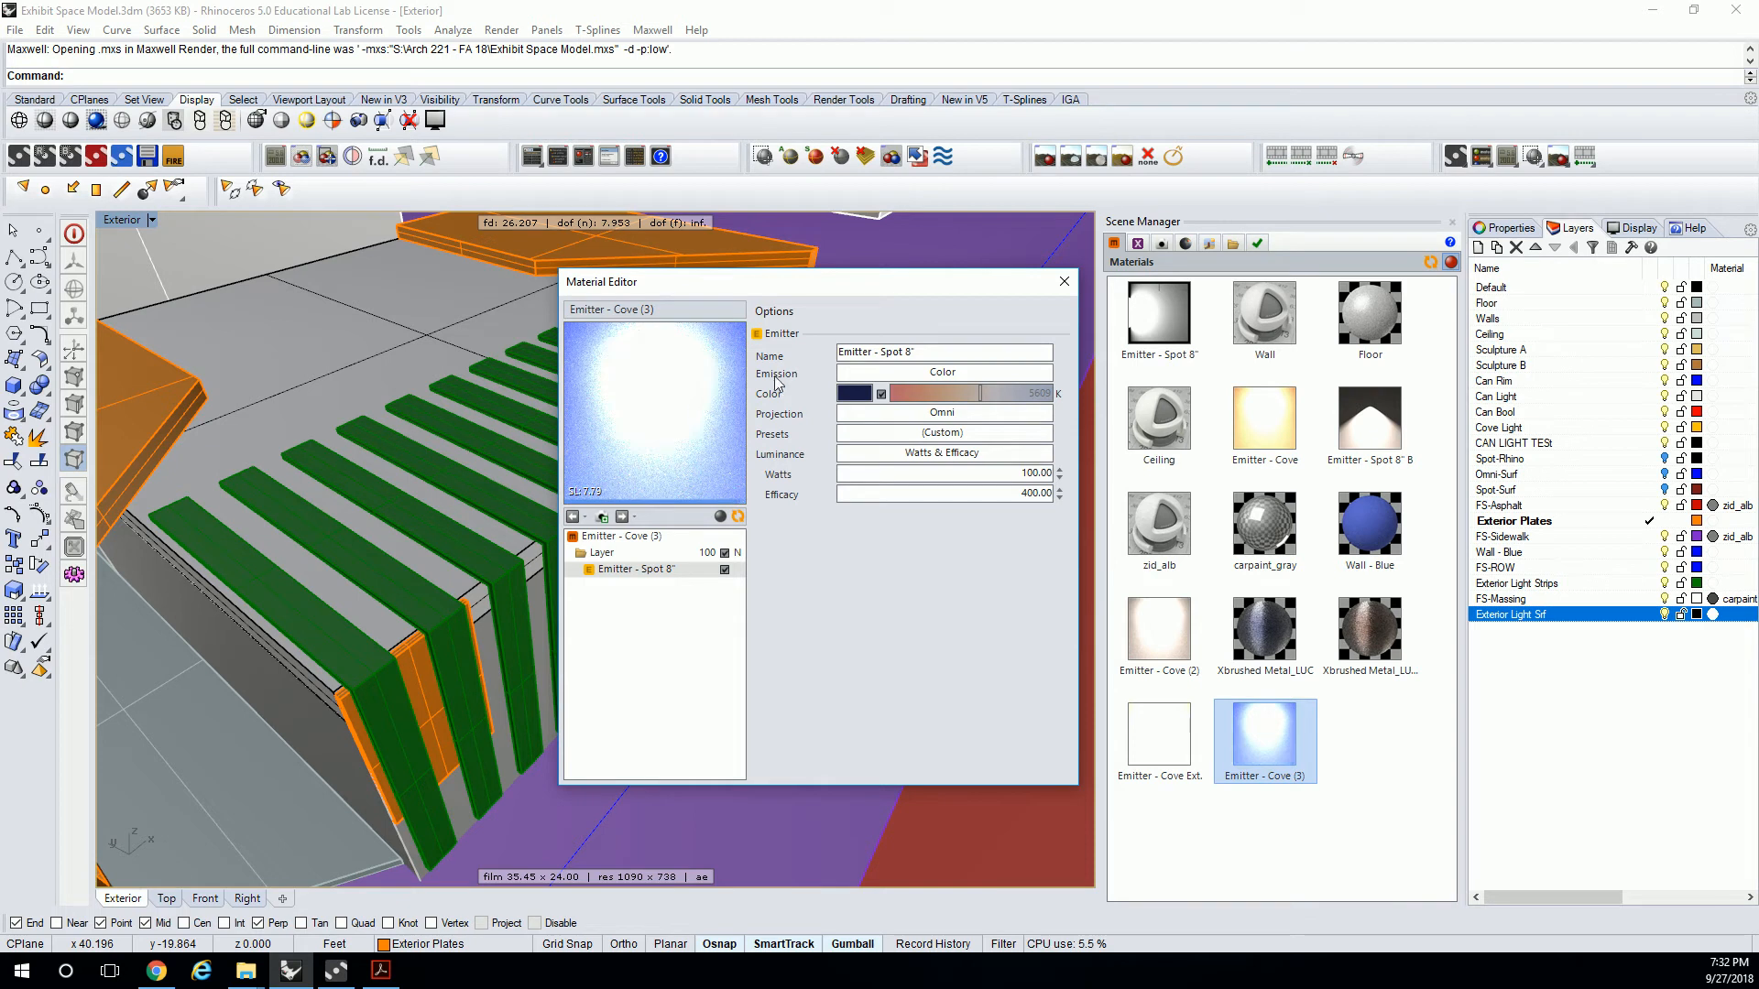
# Raise the emitter color's luminance to a lighter blue and close the material editor.
pyautogui.click(857, 393)
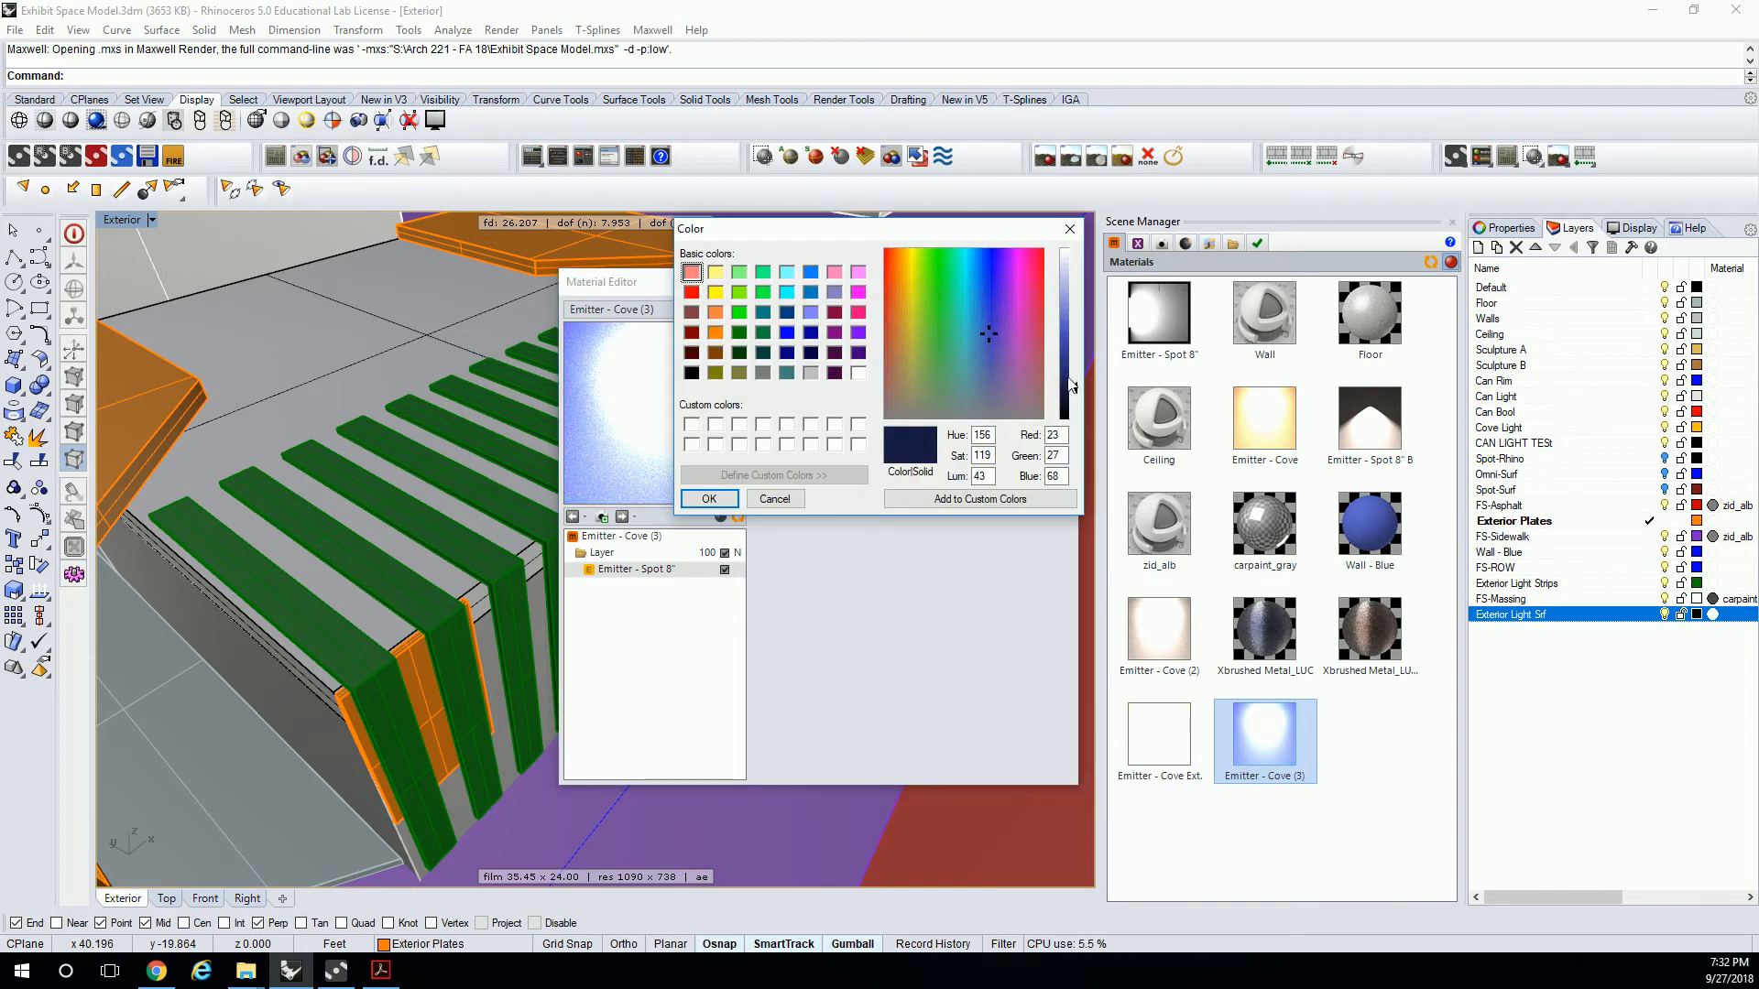
pyautogui.moveTo(1069, 385); pyautogui.dragTo(1069, 341)
pyautogui.click(709, 498)
pyautogui.click(739, 519)
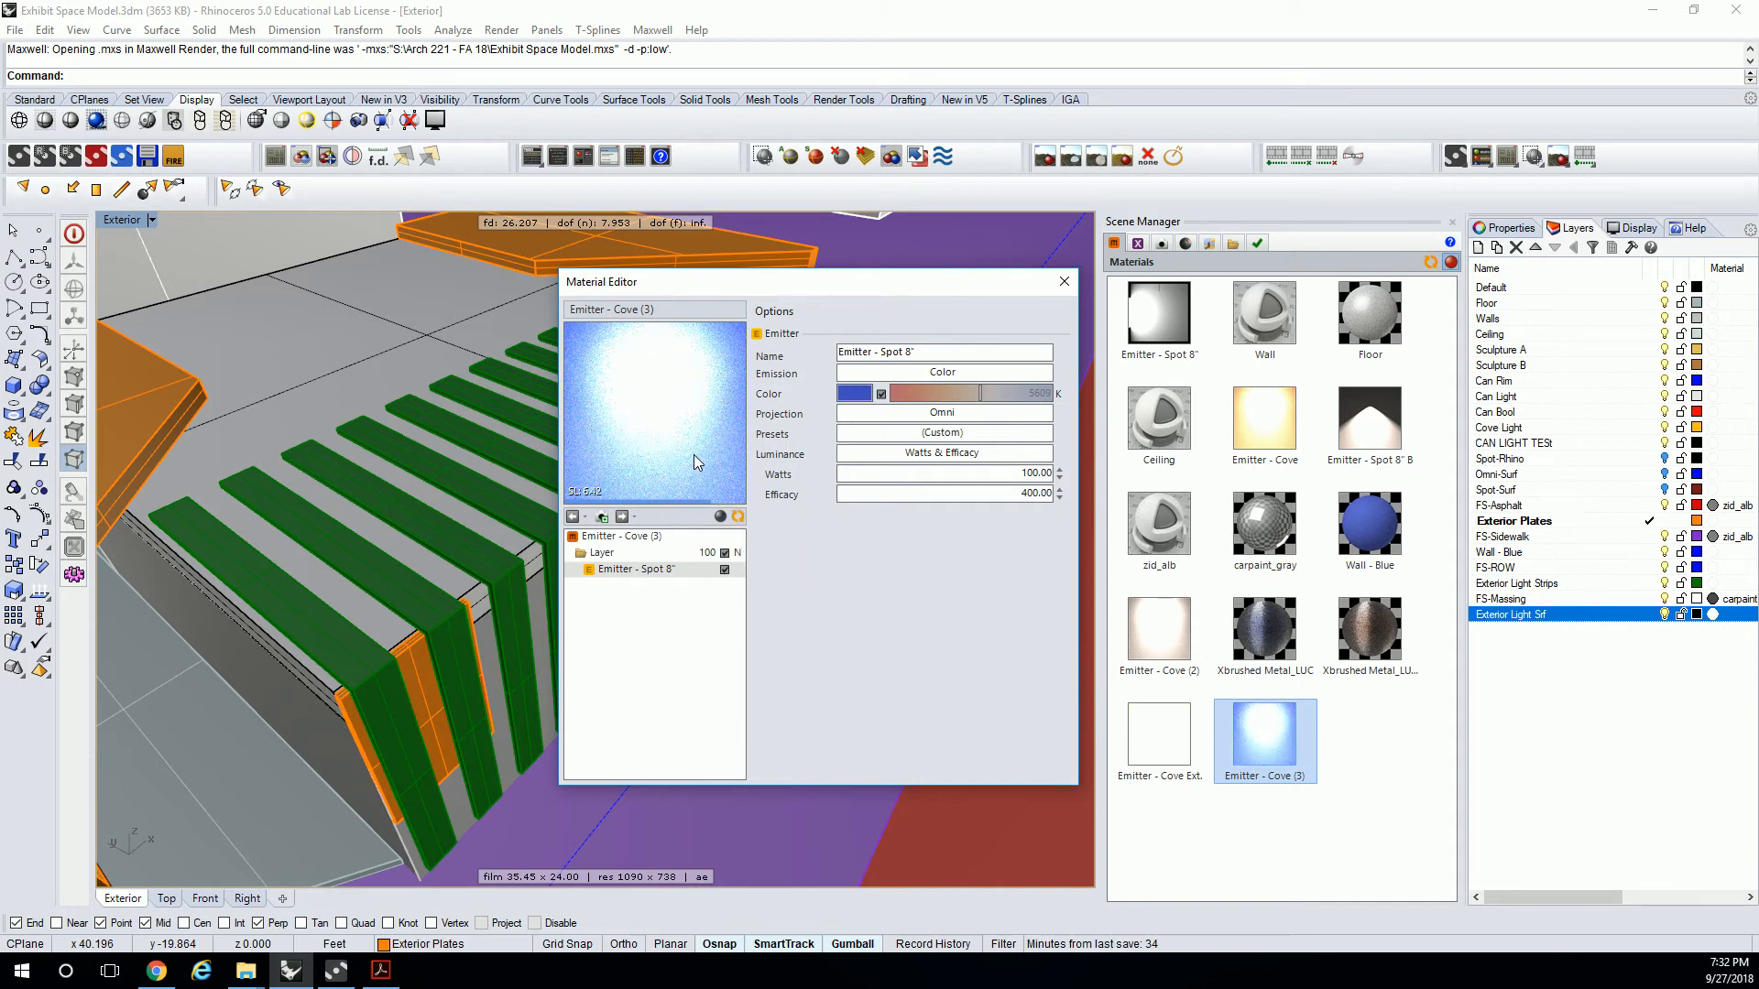
pyautogui.click(1064, 282)
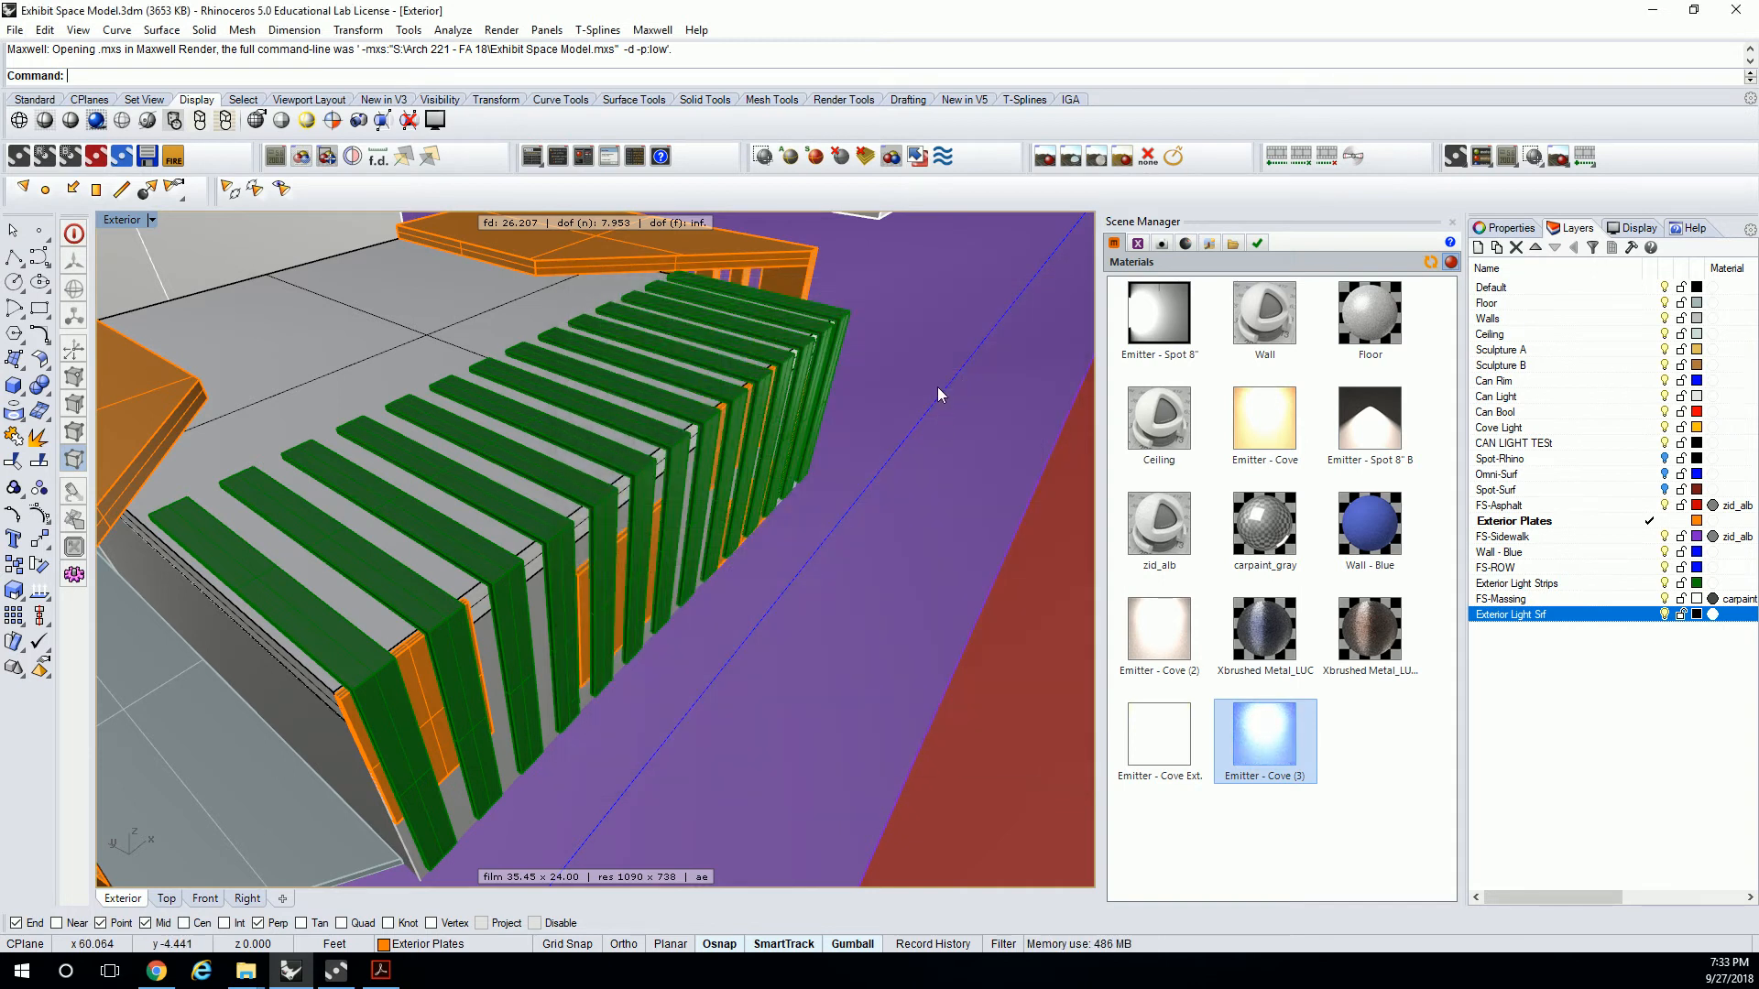
# Select all objects on the Exterior Light Srf layer and assign the Emitter - Cove (3) material to them.
pyautogui.rightClick(1532, 614)
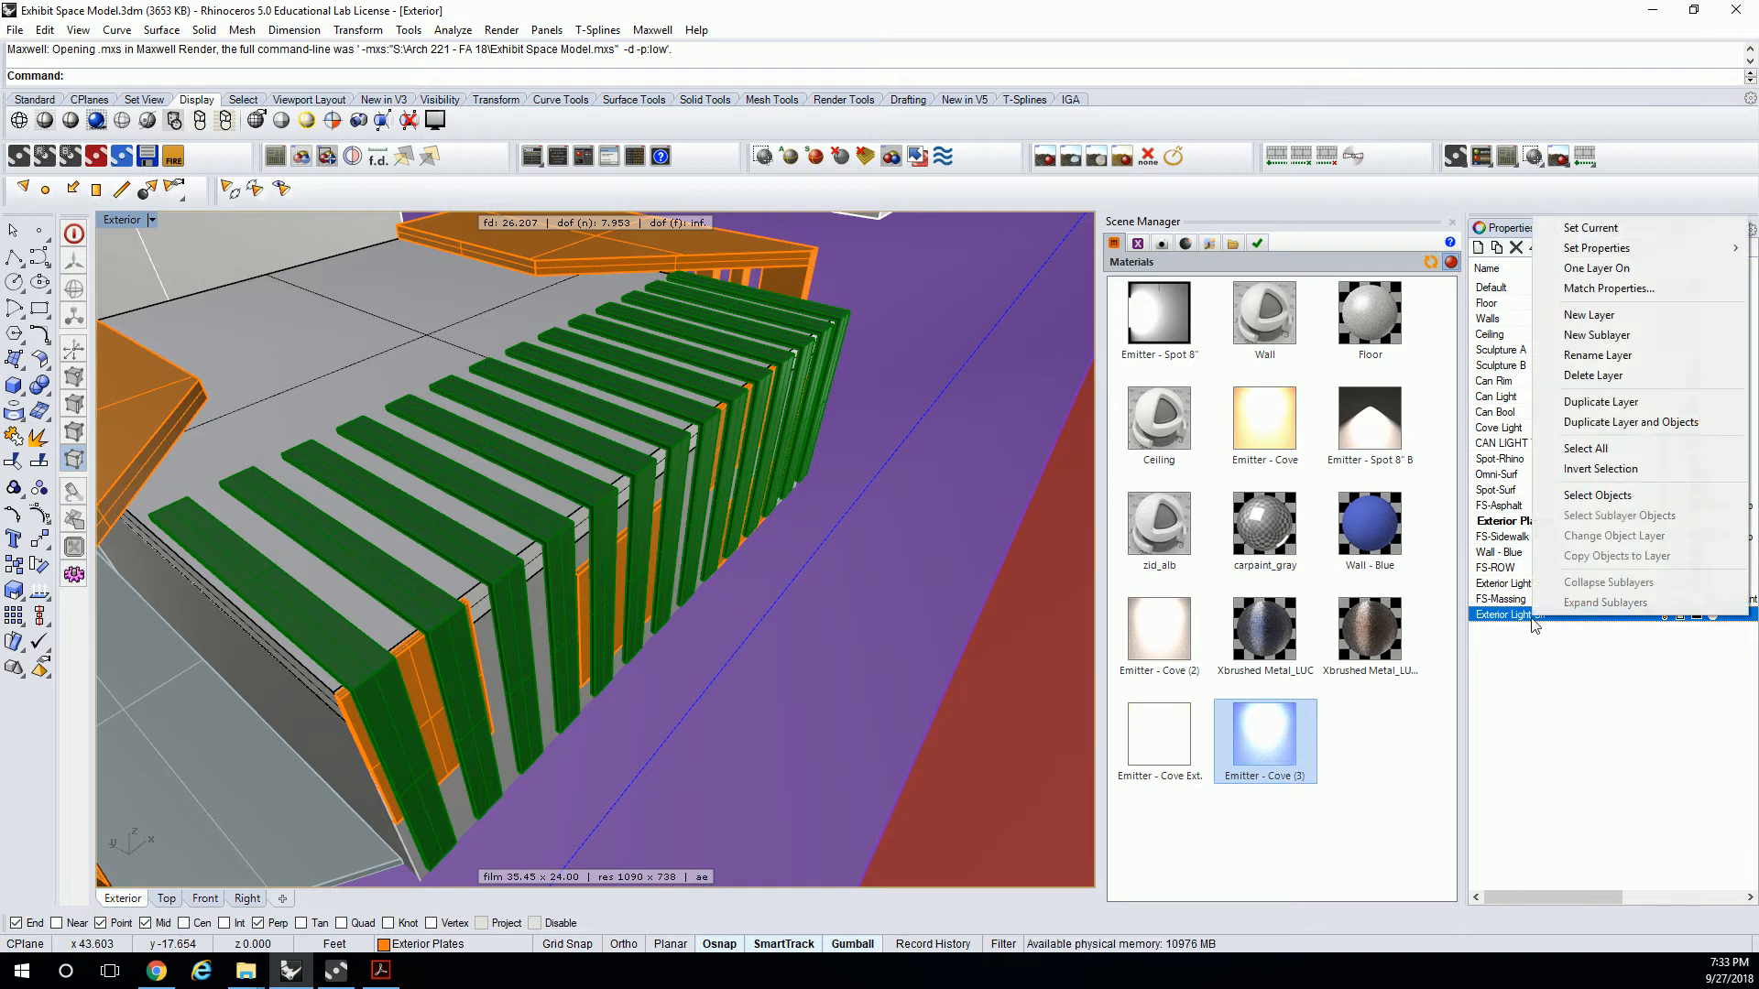
pyautogui.click(1596, 495)
pyautogui.rightClick(1276, 734)
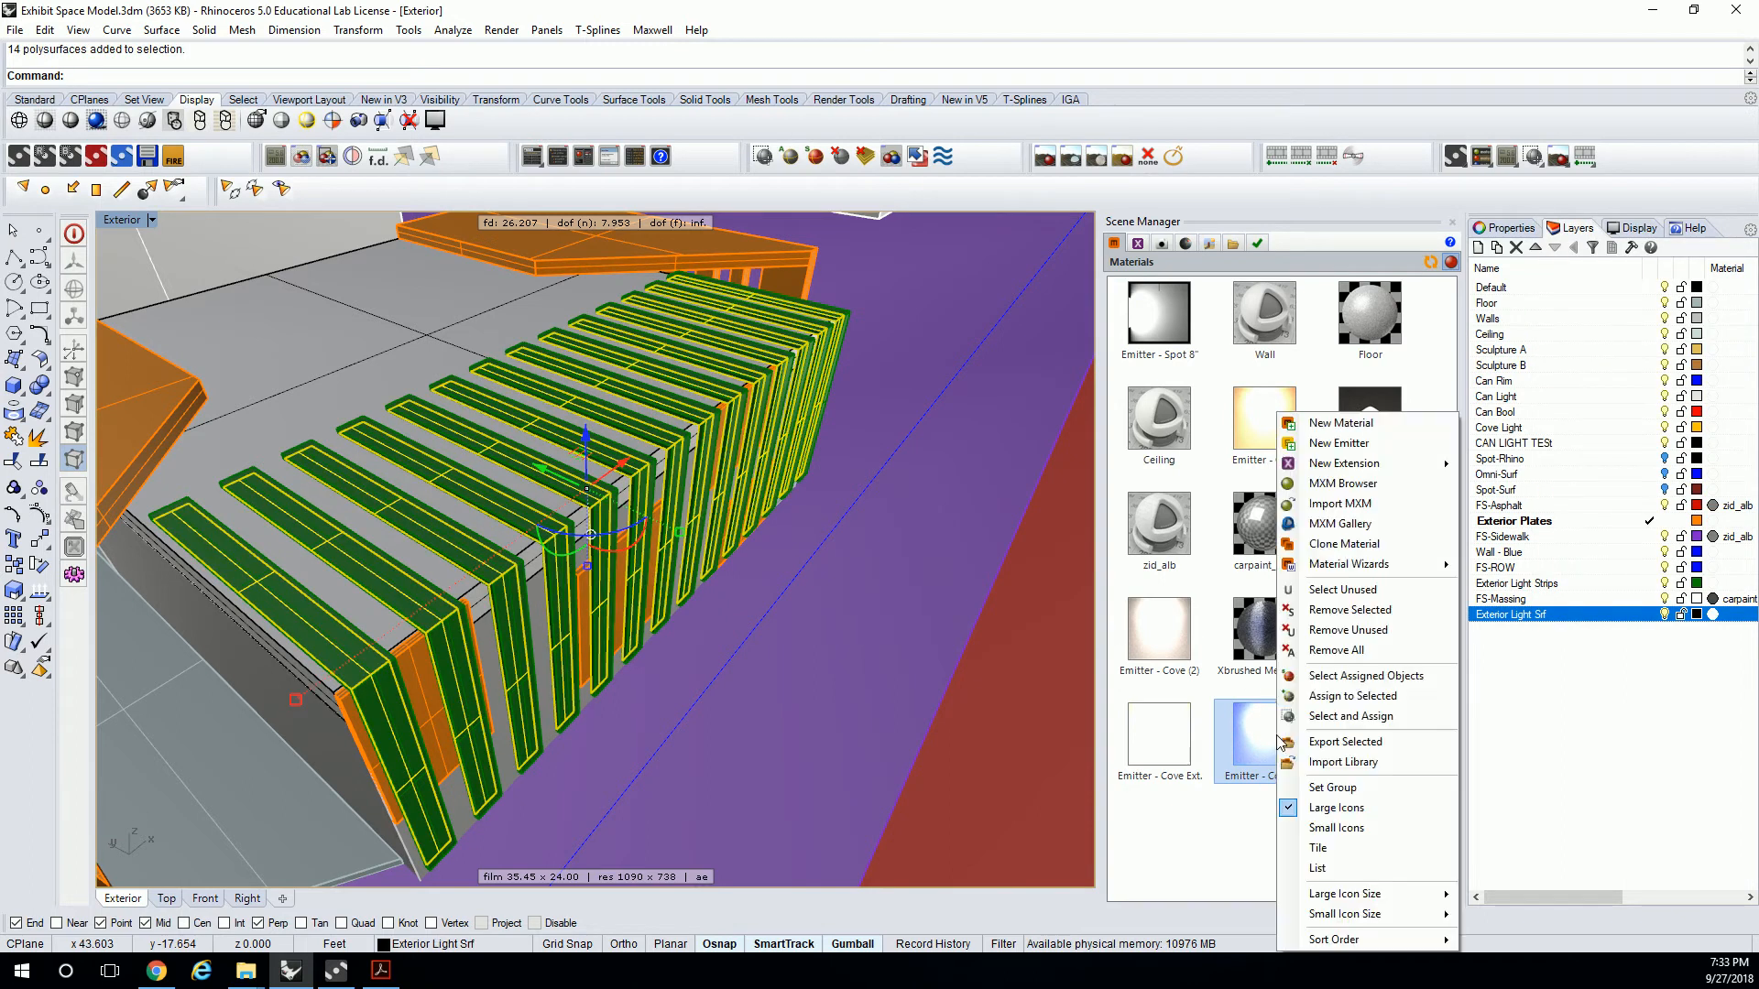
pyautogui.click(1351, 696)
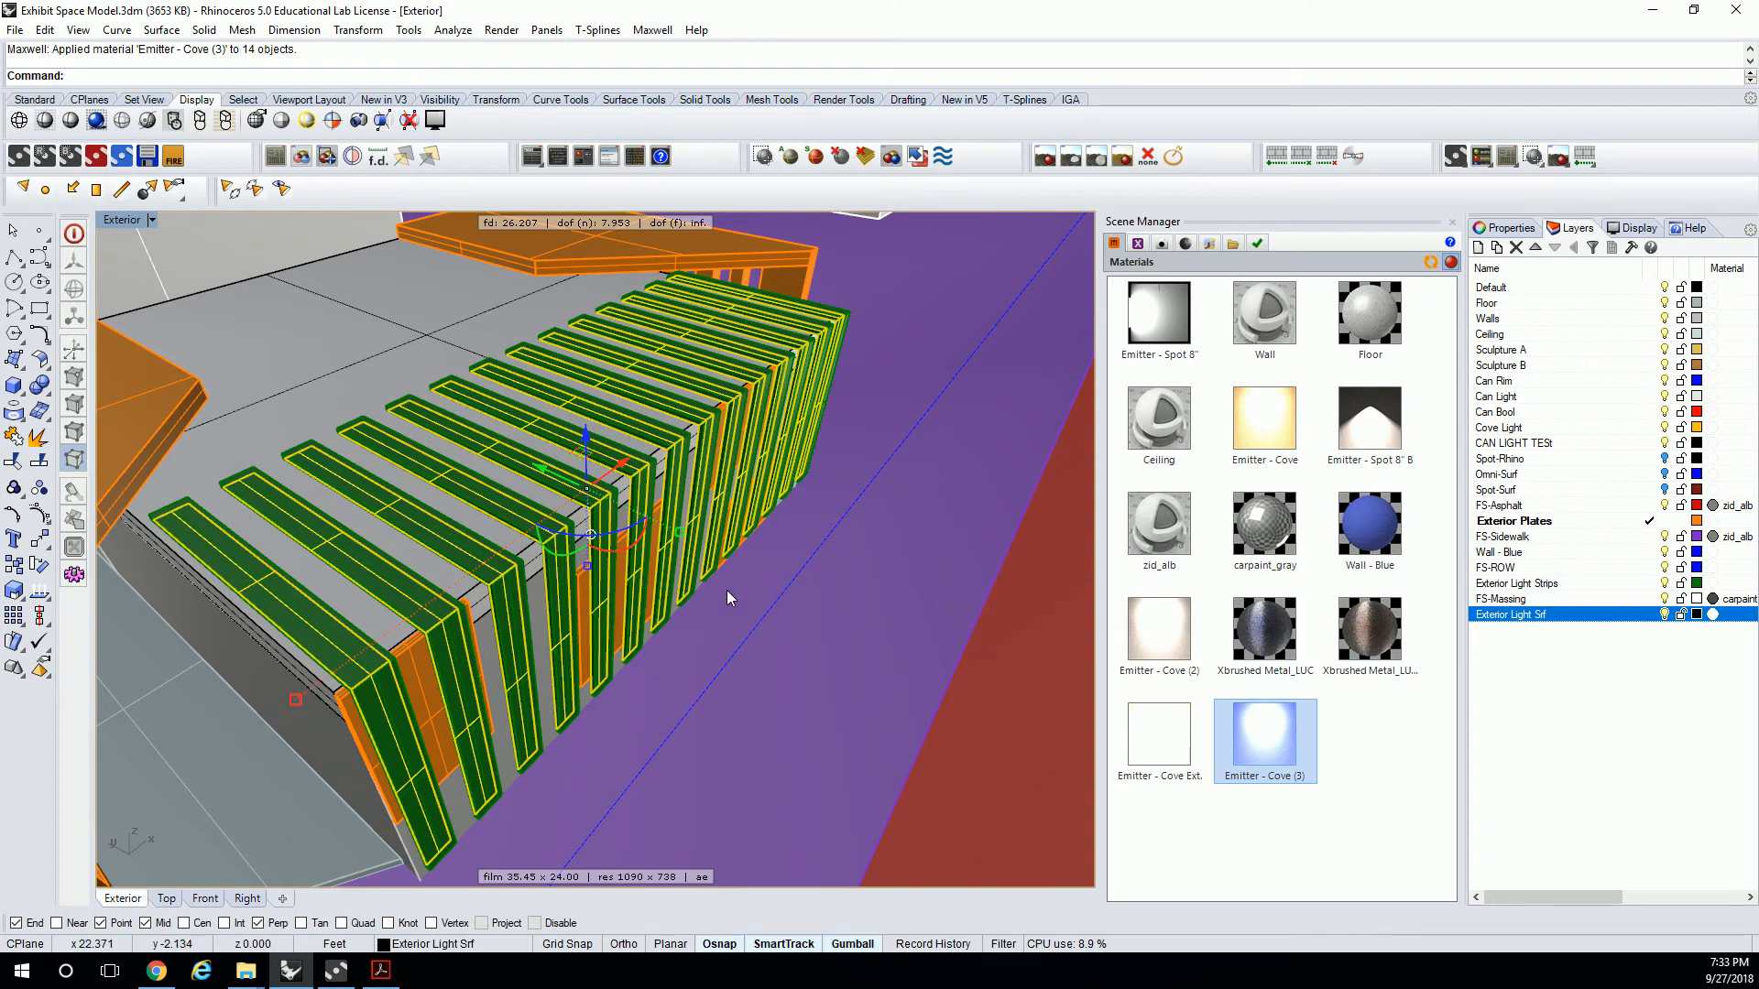
# Export the scene to Maxwell Render and start rendering, overwriting the existing files.
pyautogui.scroll(-10, 781, 599)
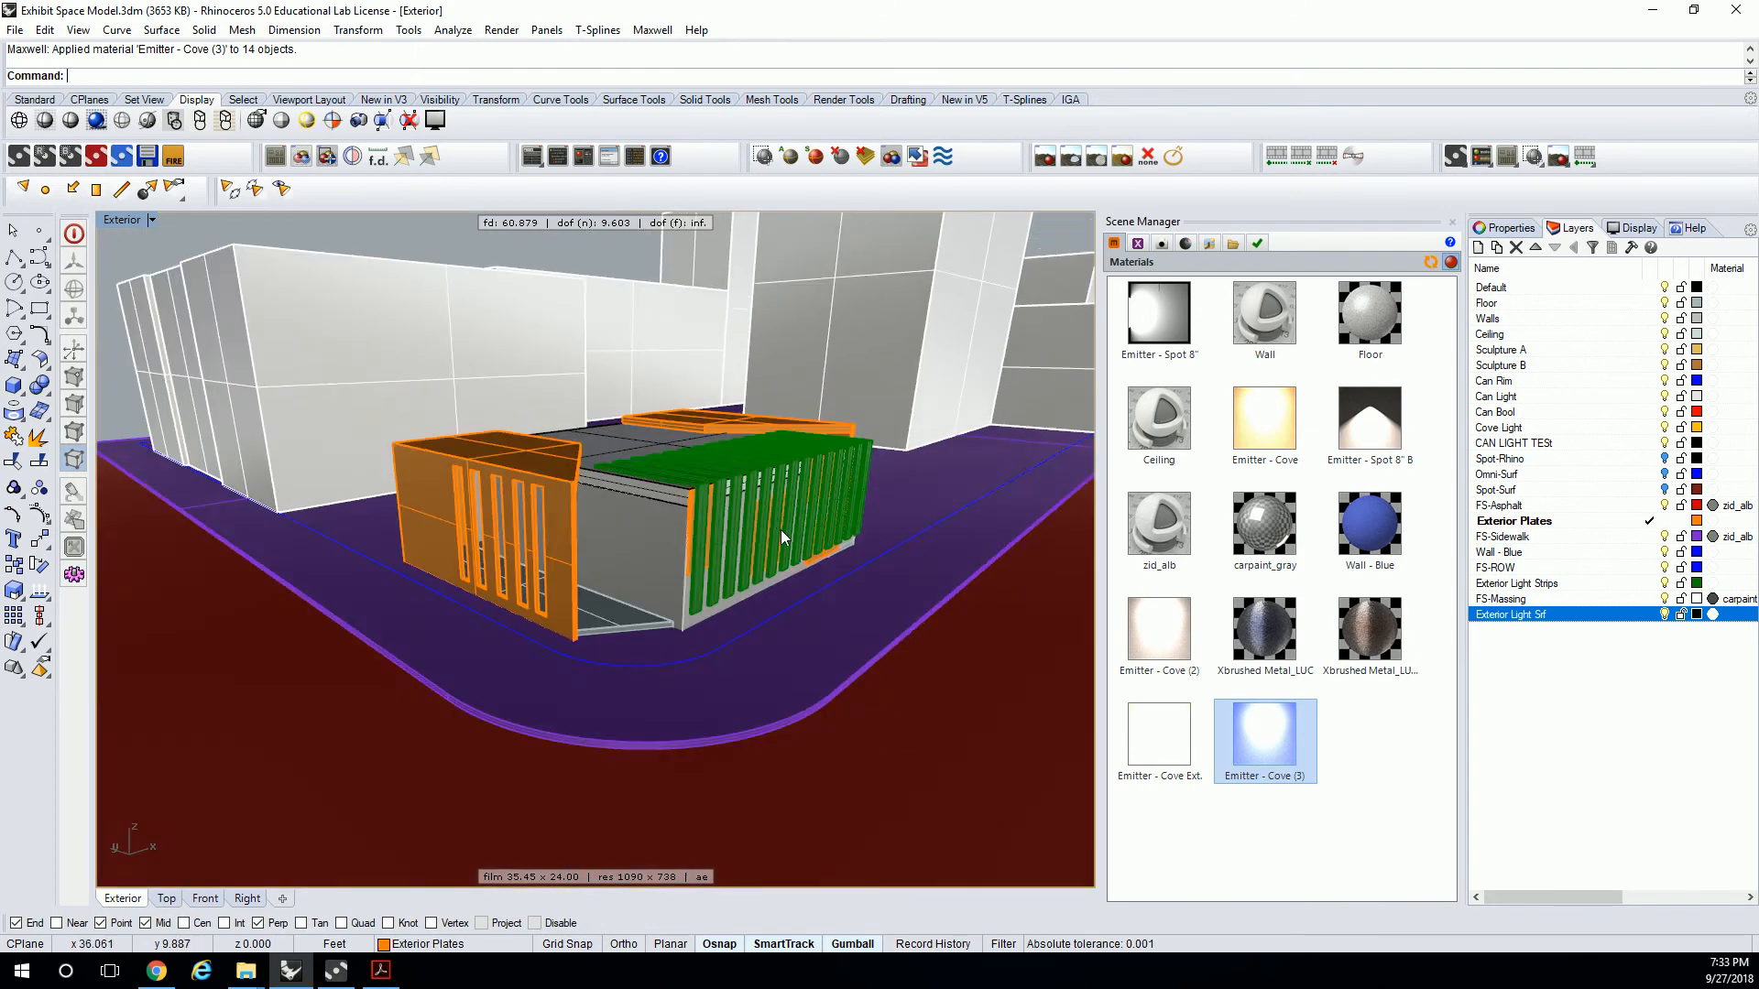
pyautogui.scroll(5, 780, 530)
pyautogui.moveTo(813, 551); pyautogui.dragTo(799, 552, button='right')
pyautogui.click(501, 29)
pyautogui.click(512, 78)
pyautogui.click(1053, 560)
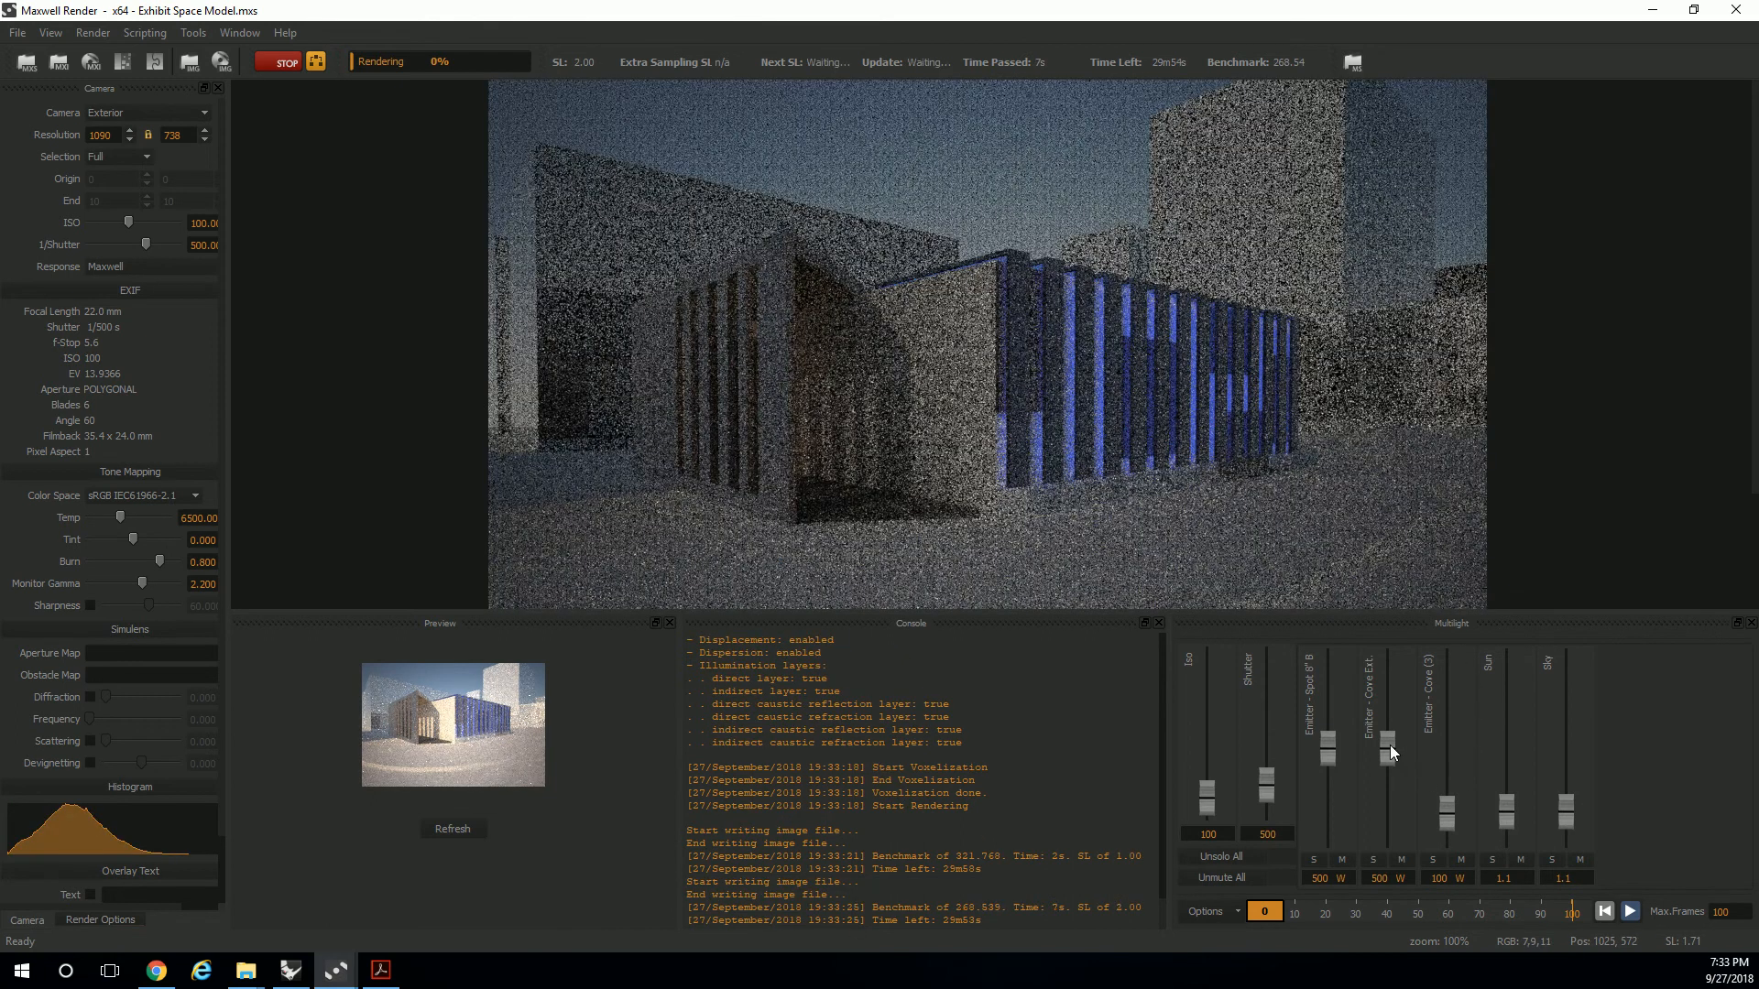
# Raise the Multilight intensities of Emitter - Cove Ext and Emitter - Cove (3), the latter to 1000 W.
pyautogui.moveTo(1388, 745); pyautogui.dragTo(1383, 700)
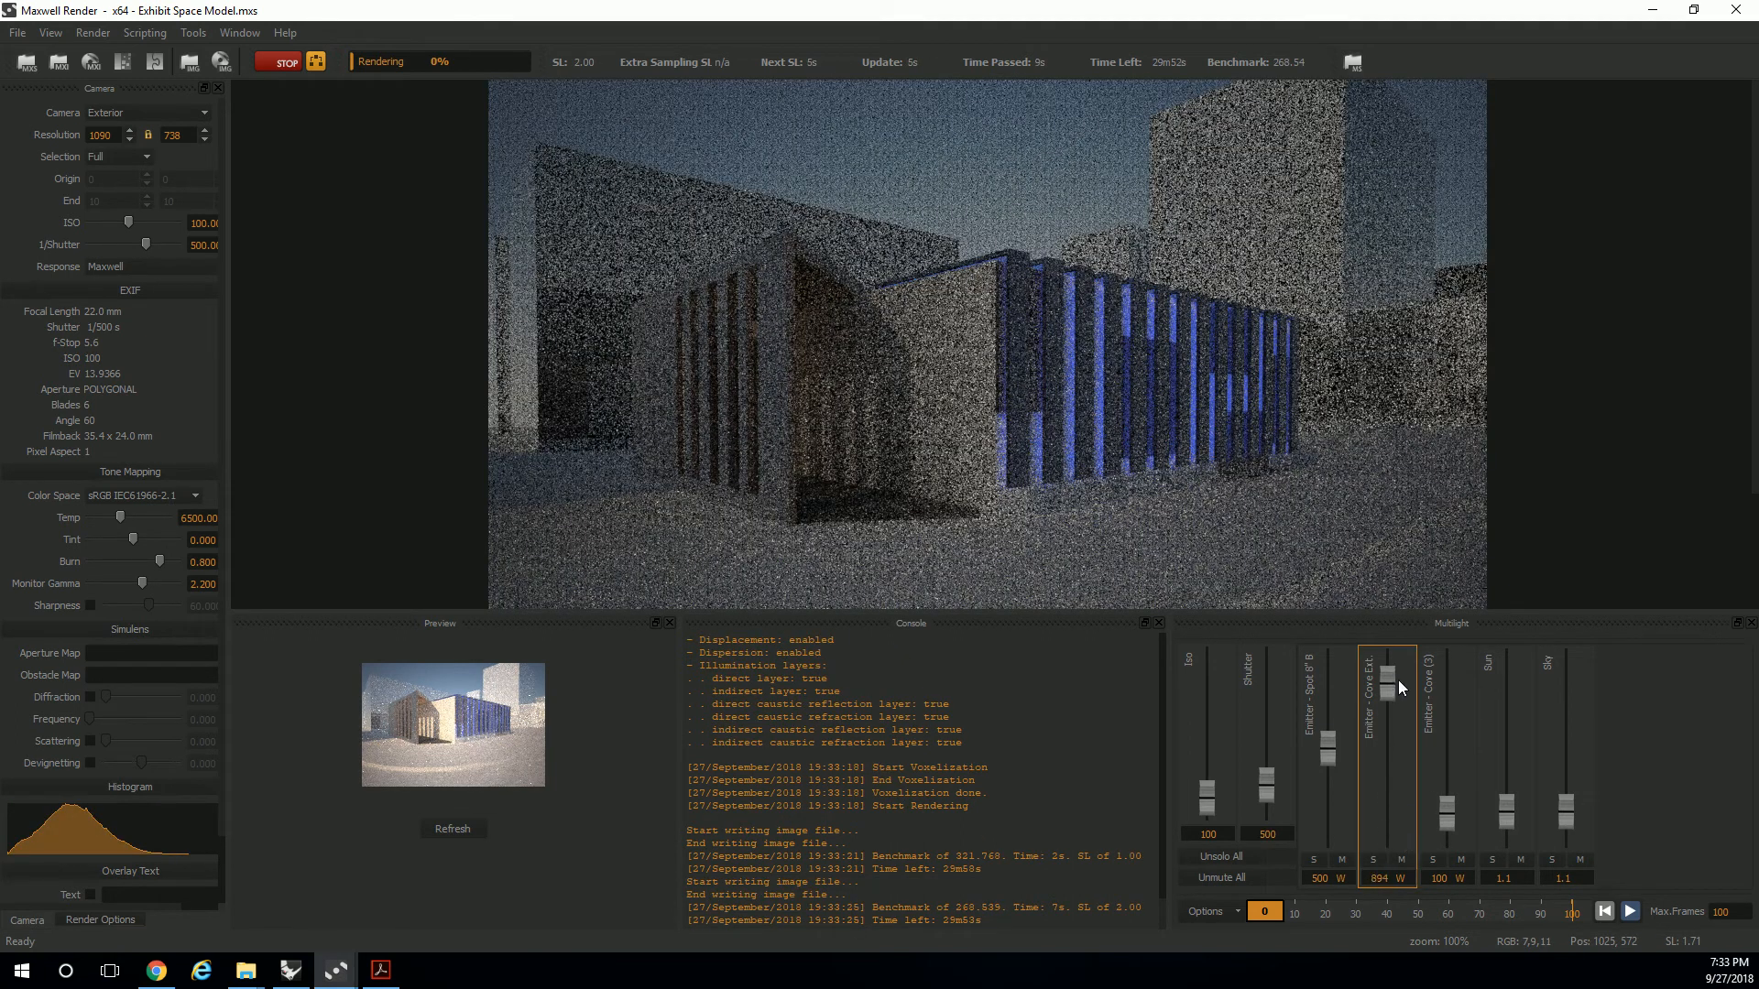
pyautogui.moveTo(1448, 816); pyautogui.dragTo(1447, 596)
pyautogui.rightClick(1283, 403)
pyautogui.click(1163, 348)
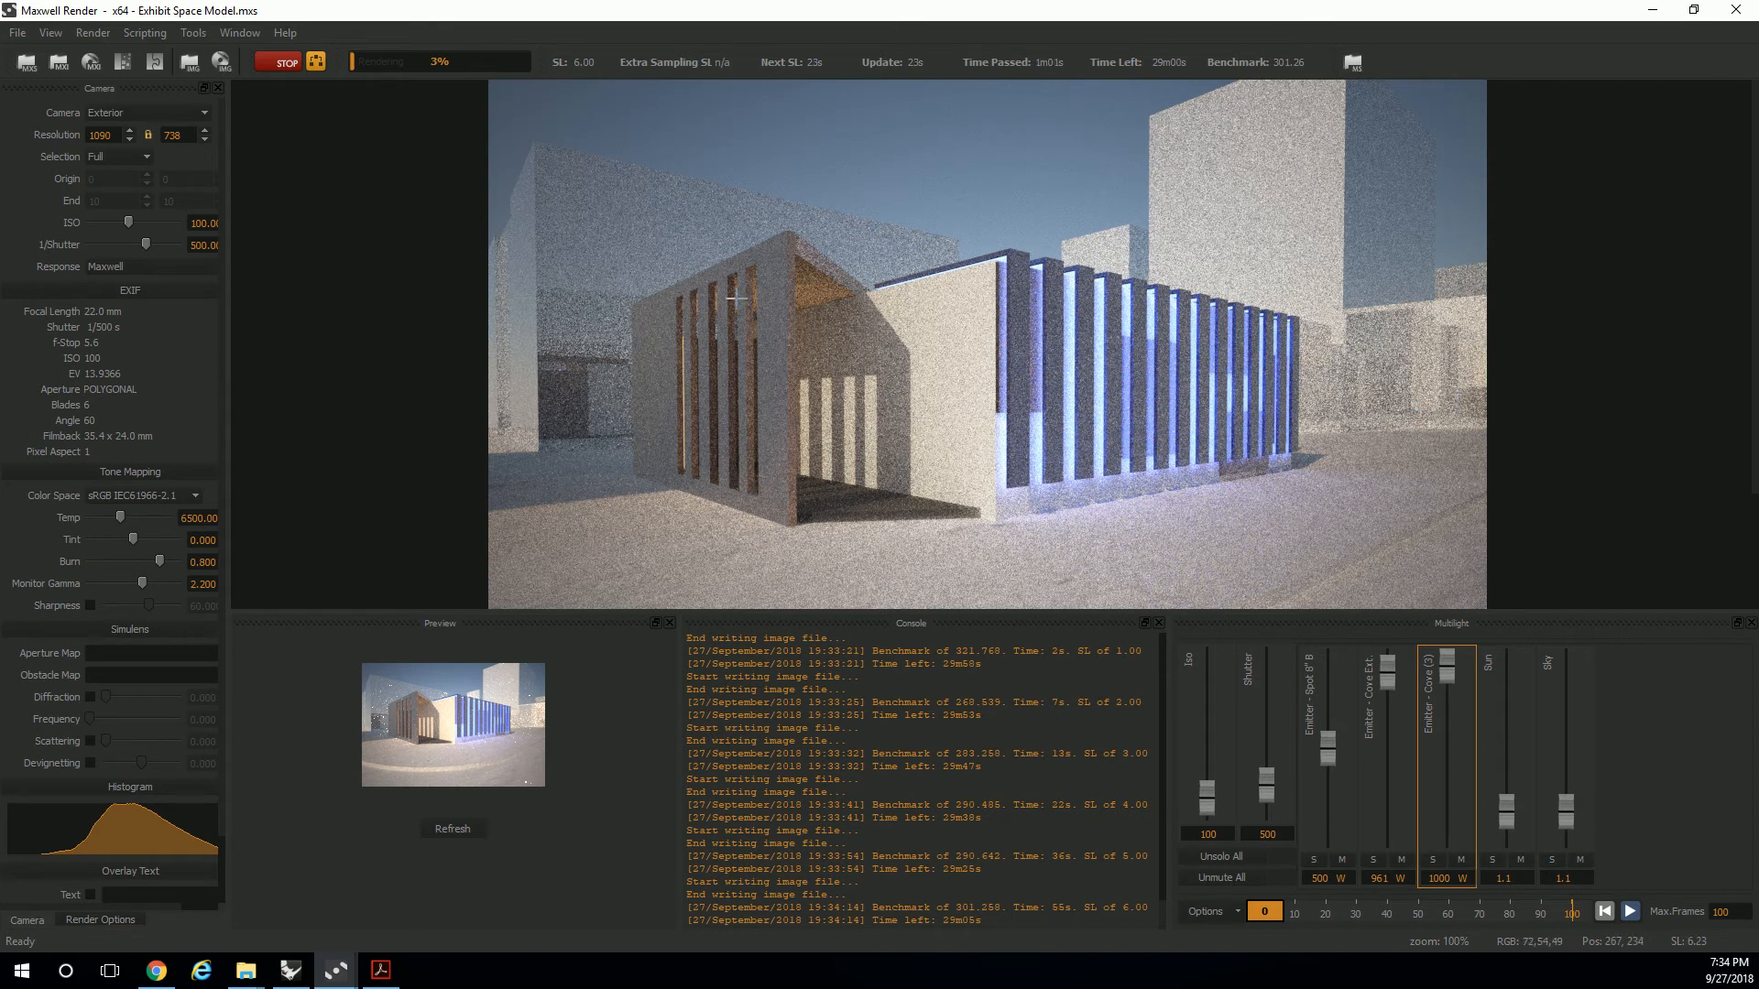
pyautogui.click(1653, 9)
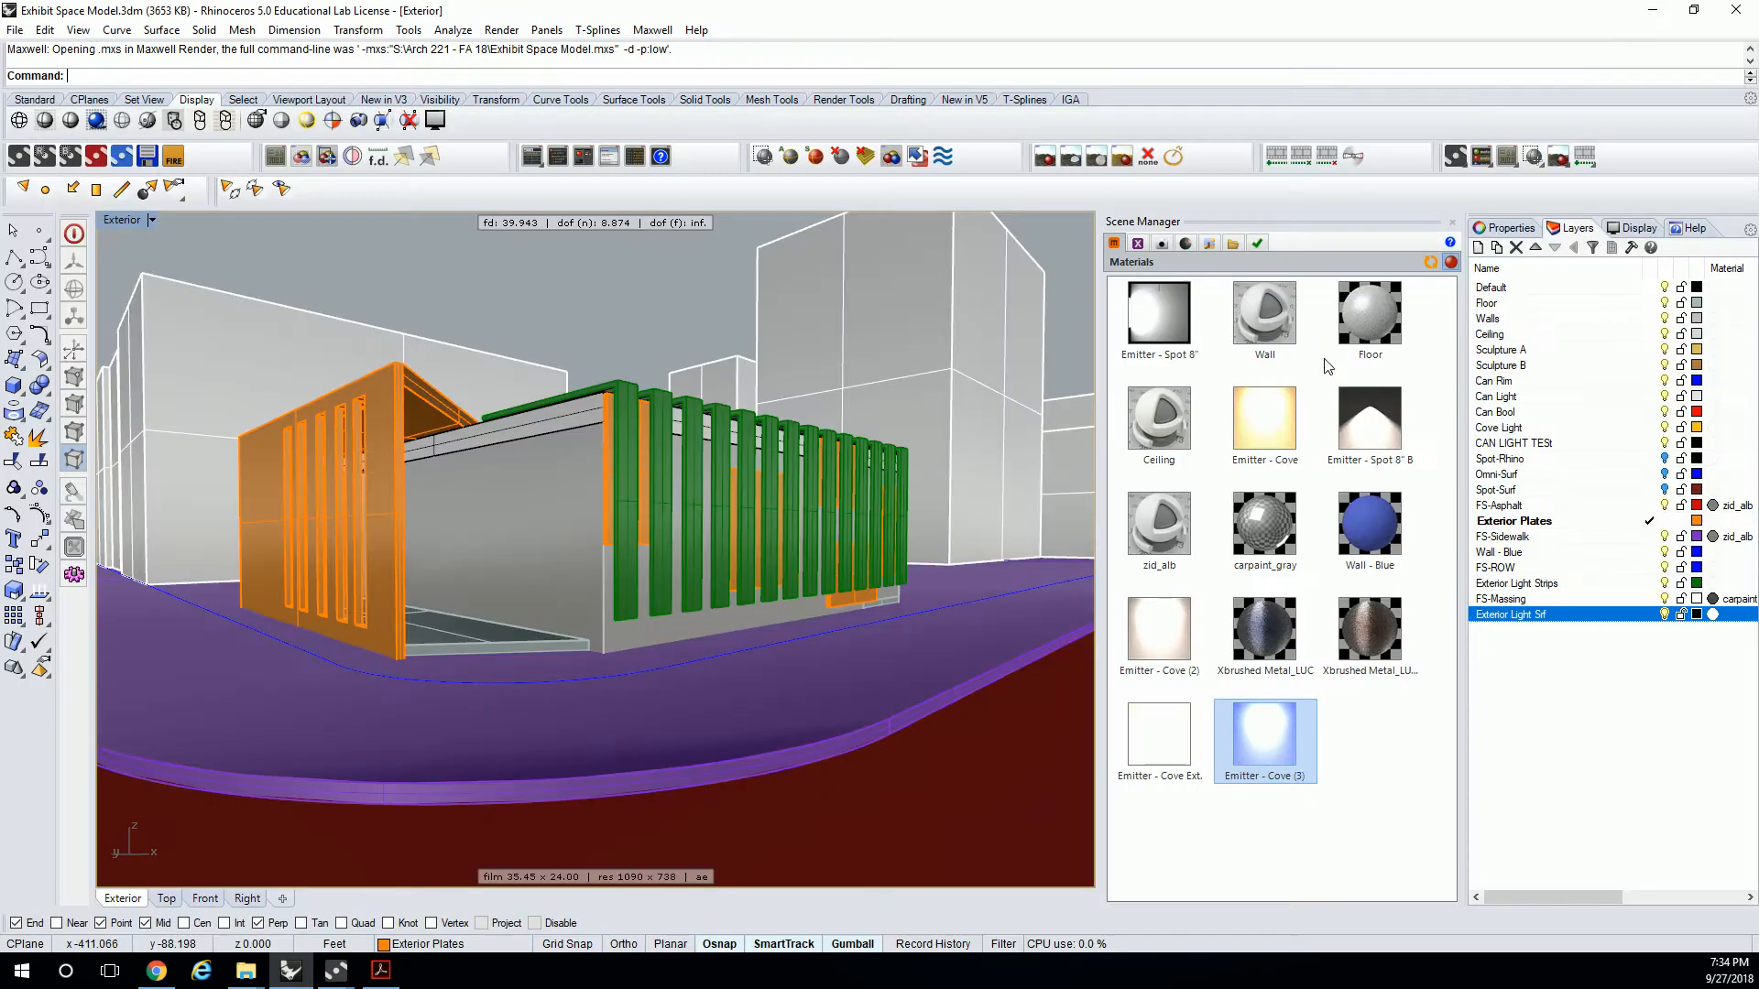
# Set the first BSDF Reflectance 0° color of Xbrushed Metal_LUC (2) to orange (RGB 251, 132, 0).
pyautogui.doubleClick(1159, 631)
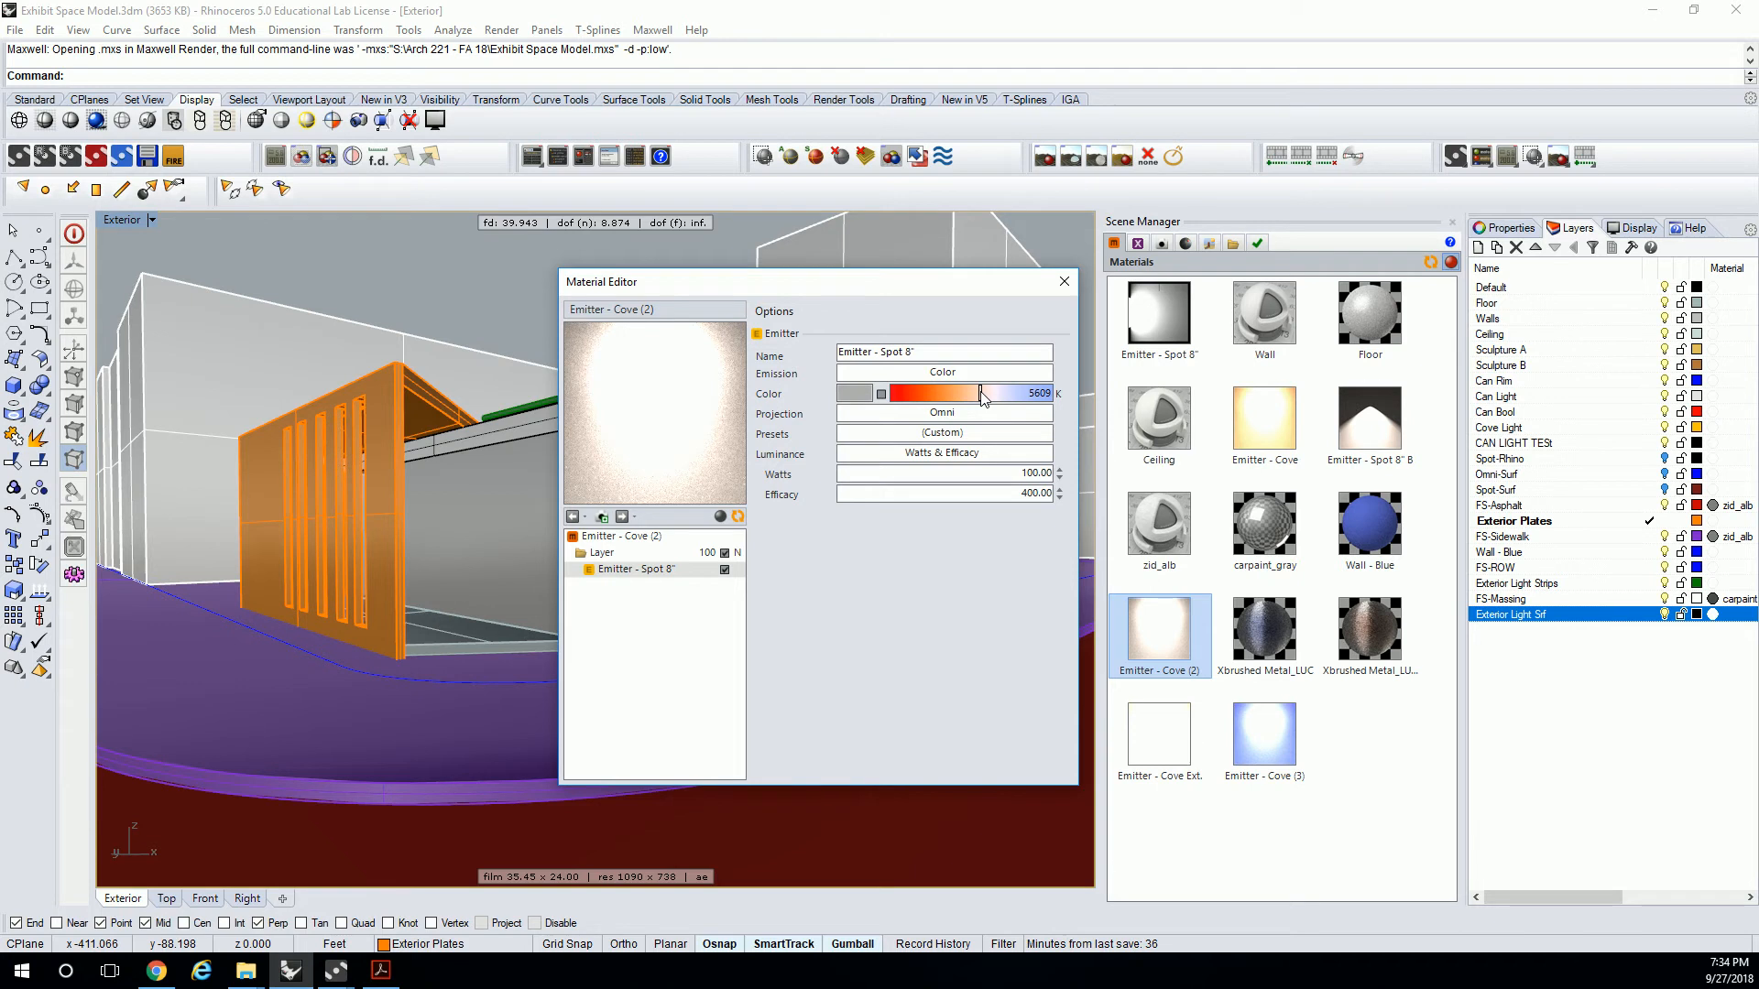
pyautogui.click(1369, 630)
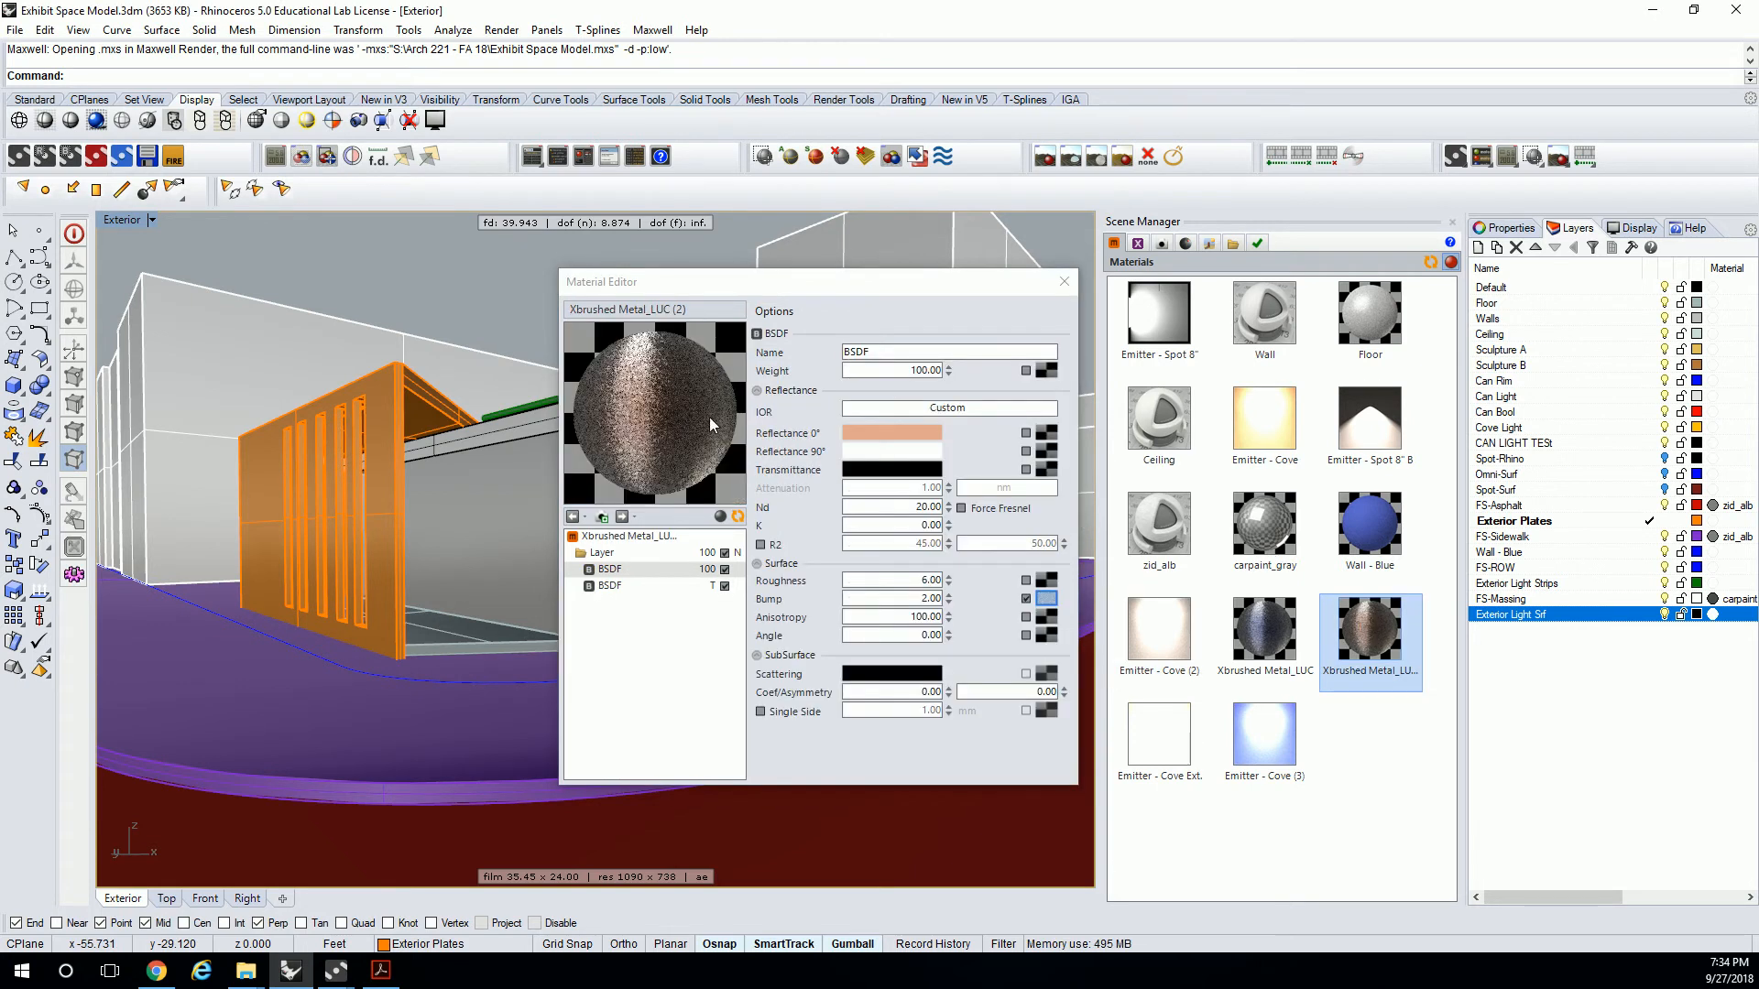
pyautogui.click(892, 431)
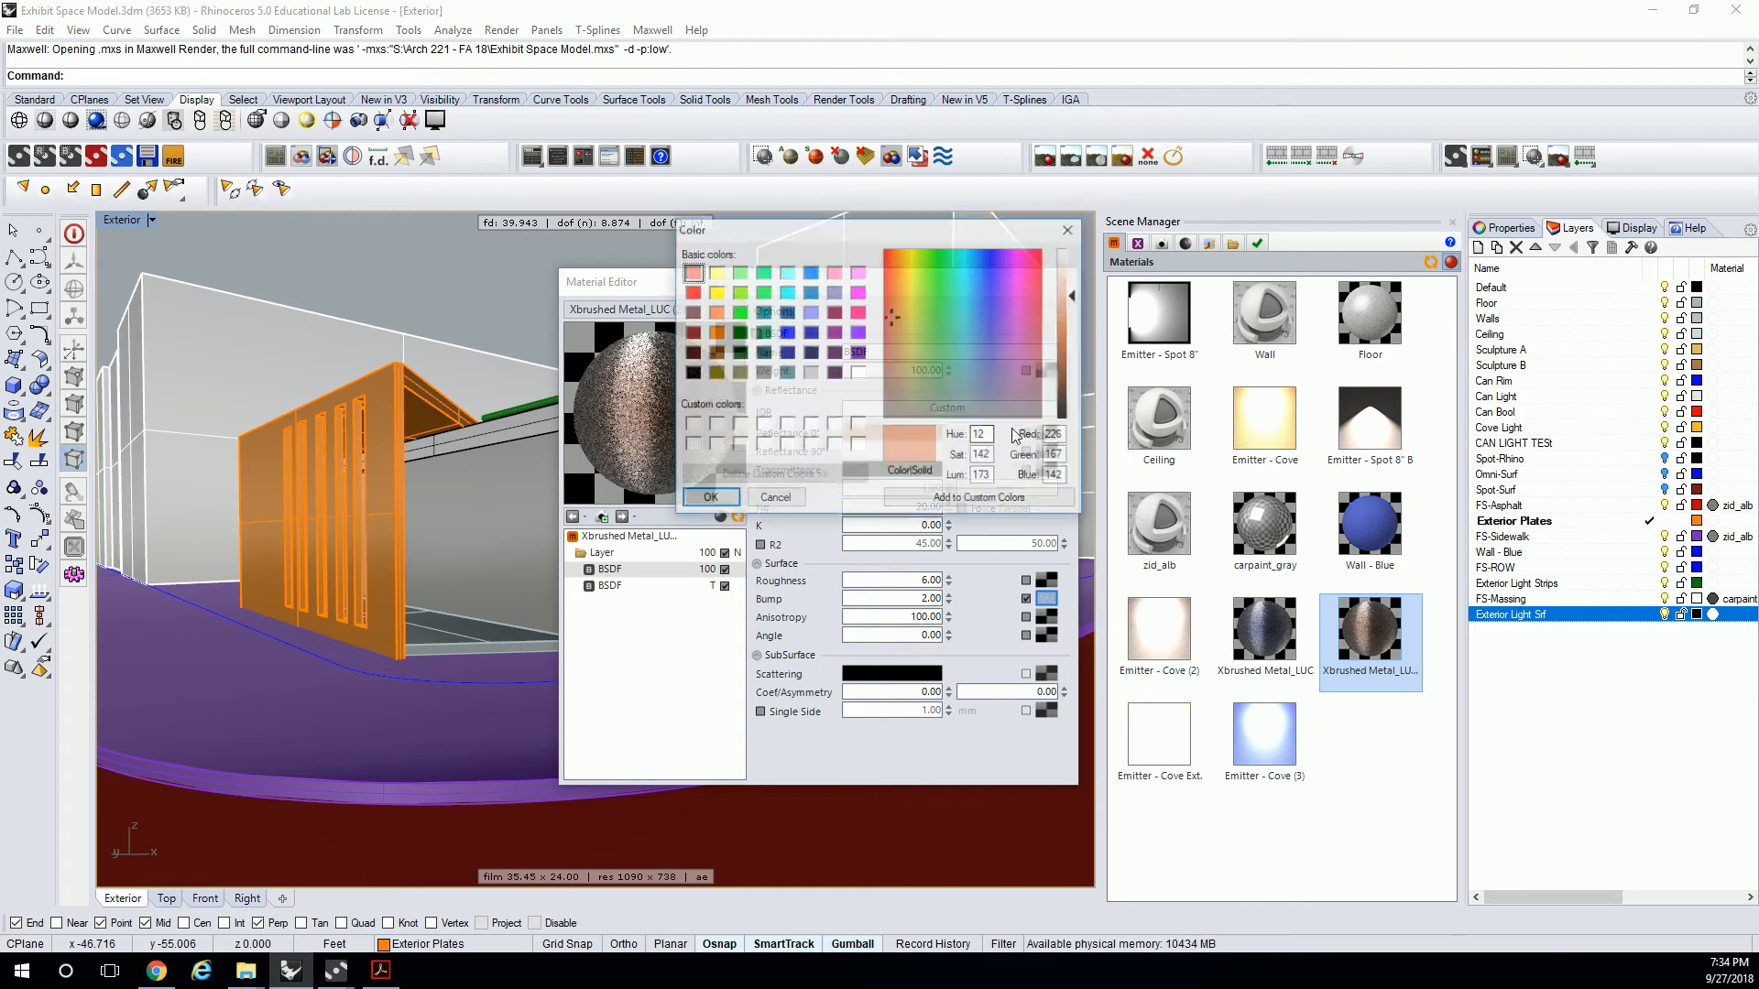
pyautogui.moveTo(1073, 305); pyautogui.dragTo(1077, 306)
pyautogui.moveTo(907, 303); pyautogui.dragTo(899, 250)
pyautogui.moveTo(1073, 316); pyautogui.dragTo(1068, 342)
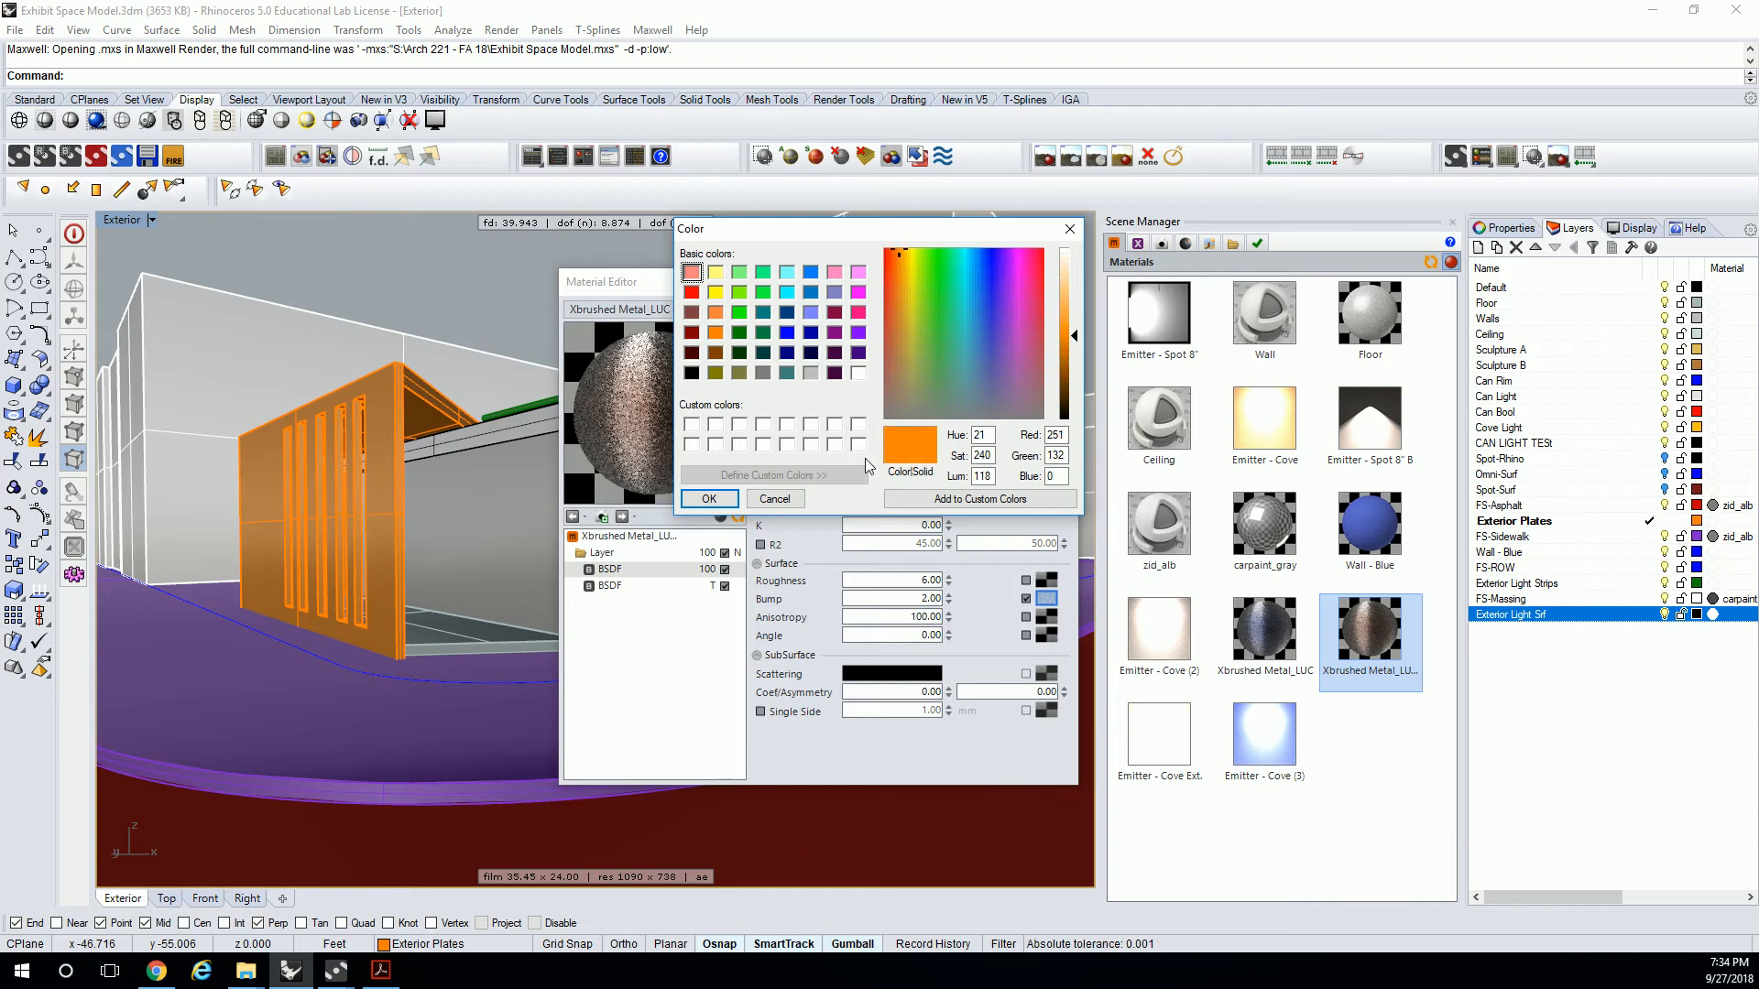
pyautogui.click(708, 499)
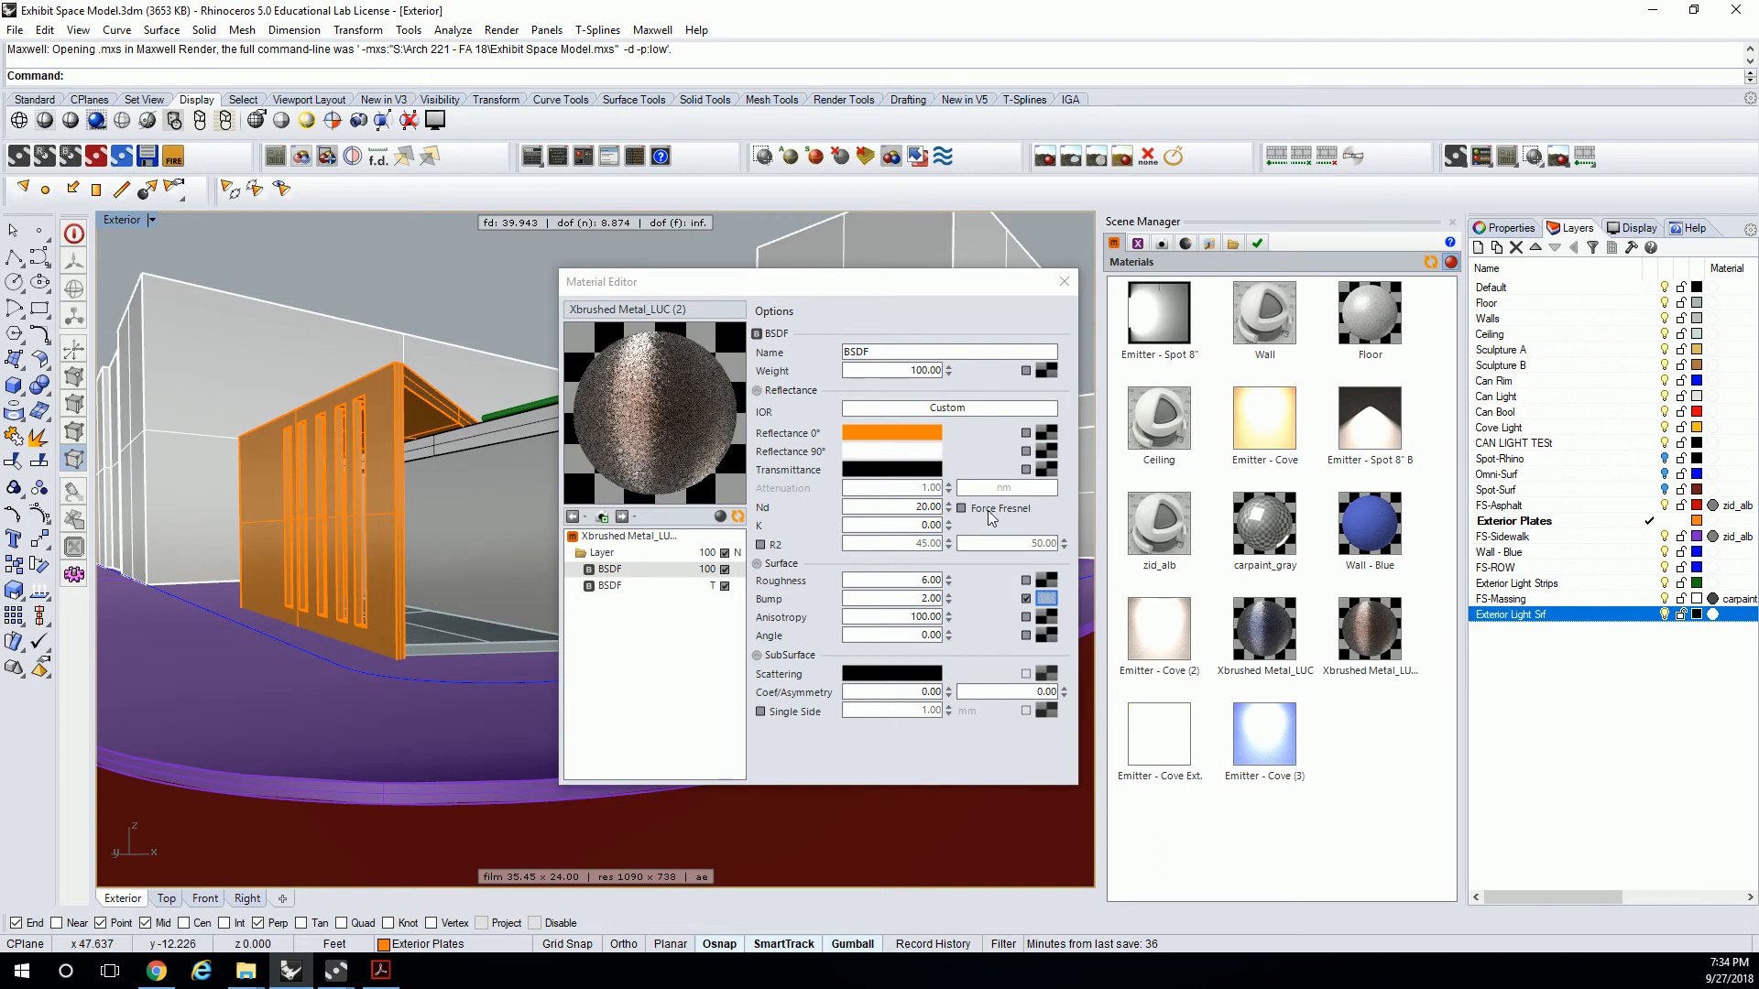
# Set the second BSDF layer's Reflectance 90° color to light grey (RGB 197, 197, 197) and close the editor.
pyautogui.click(738, 517)
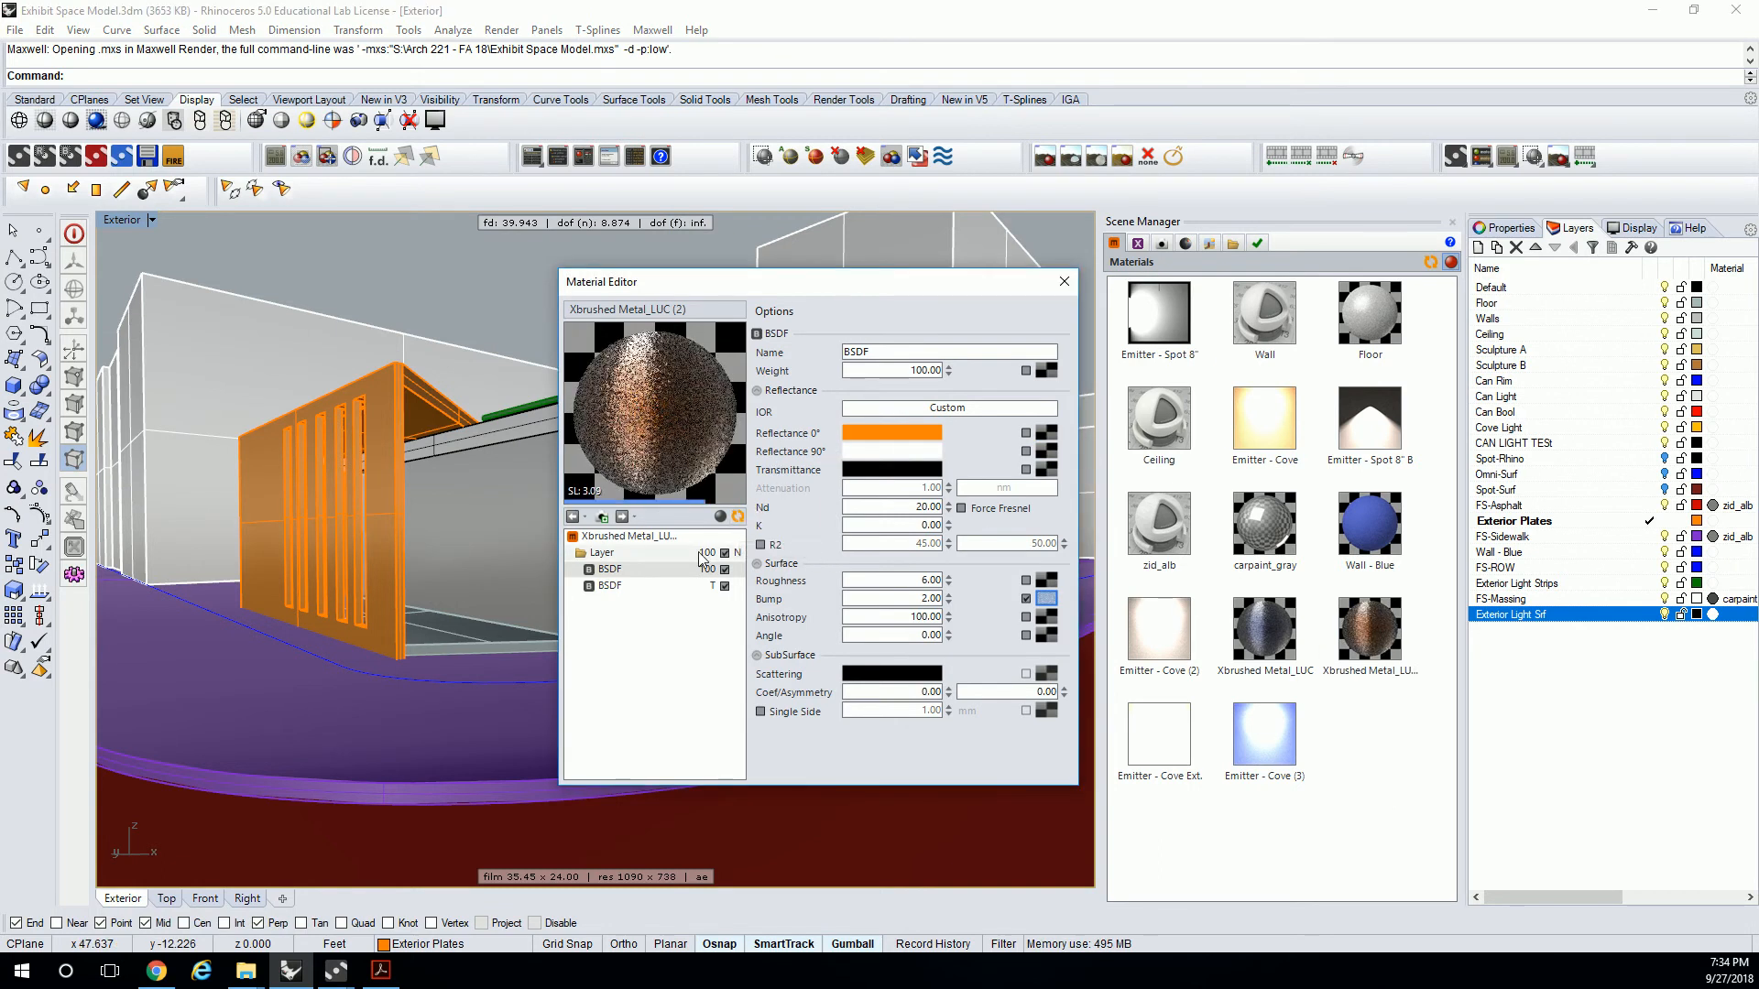
pyautogui.click(649, 586)
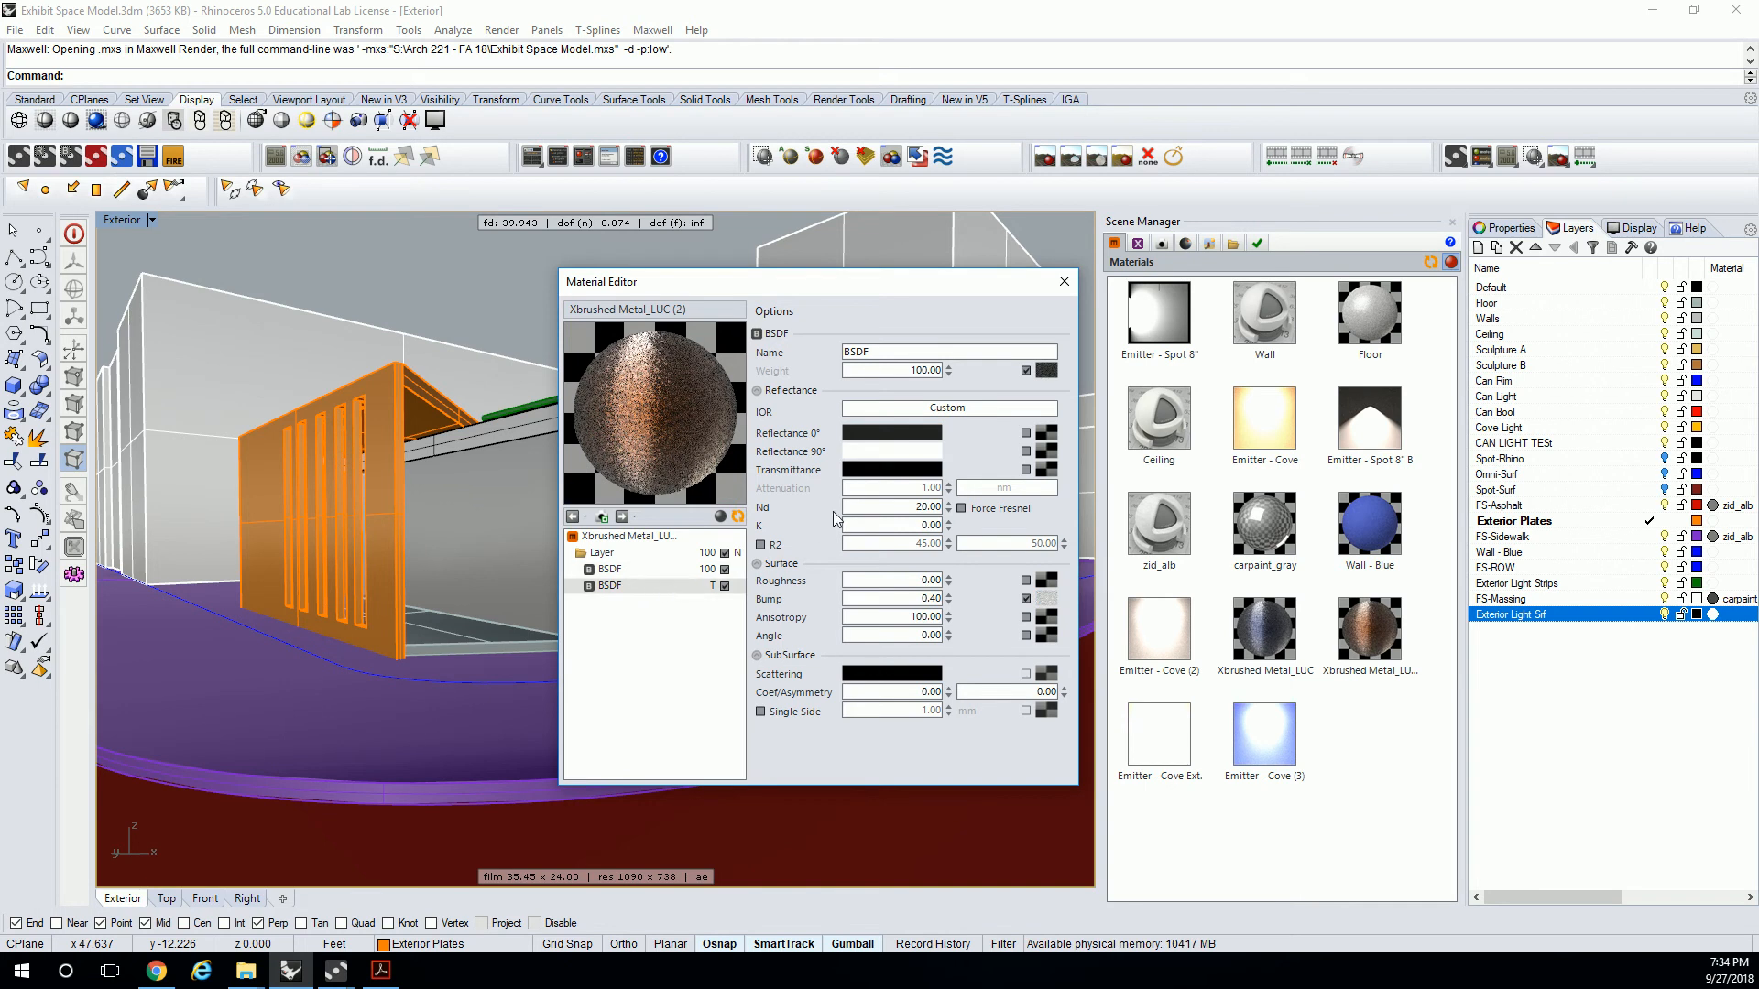
pyautogui.click(885, 452)
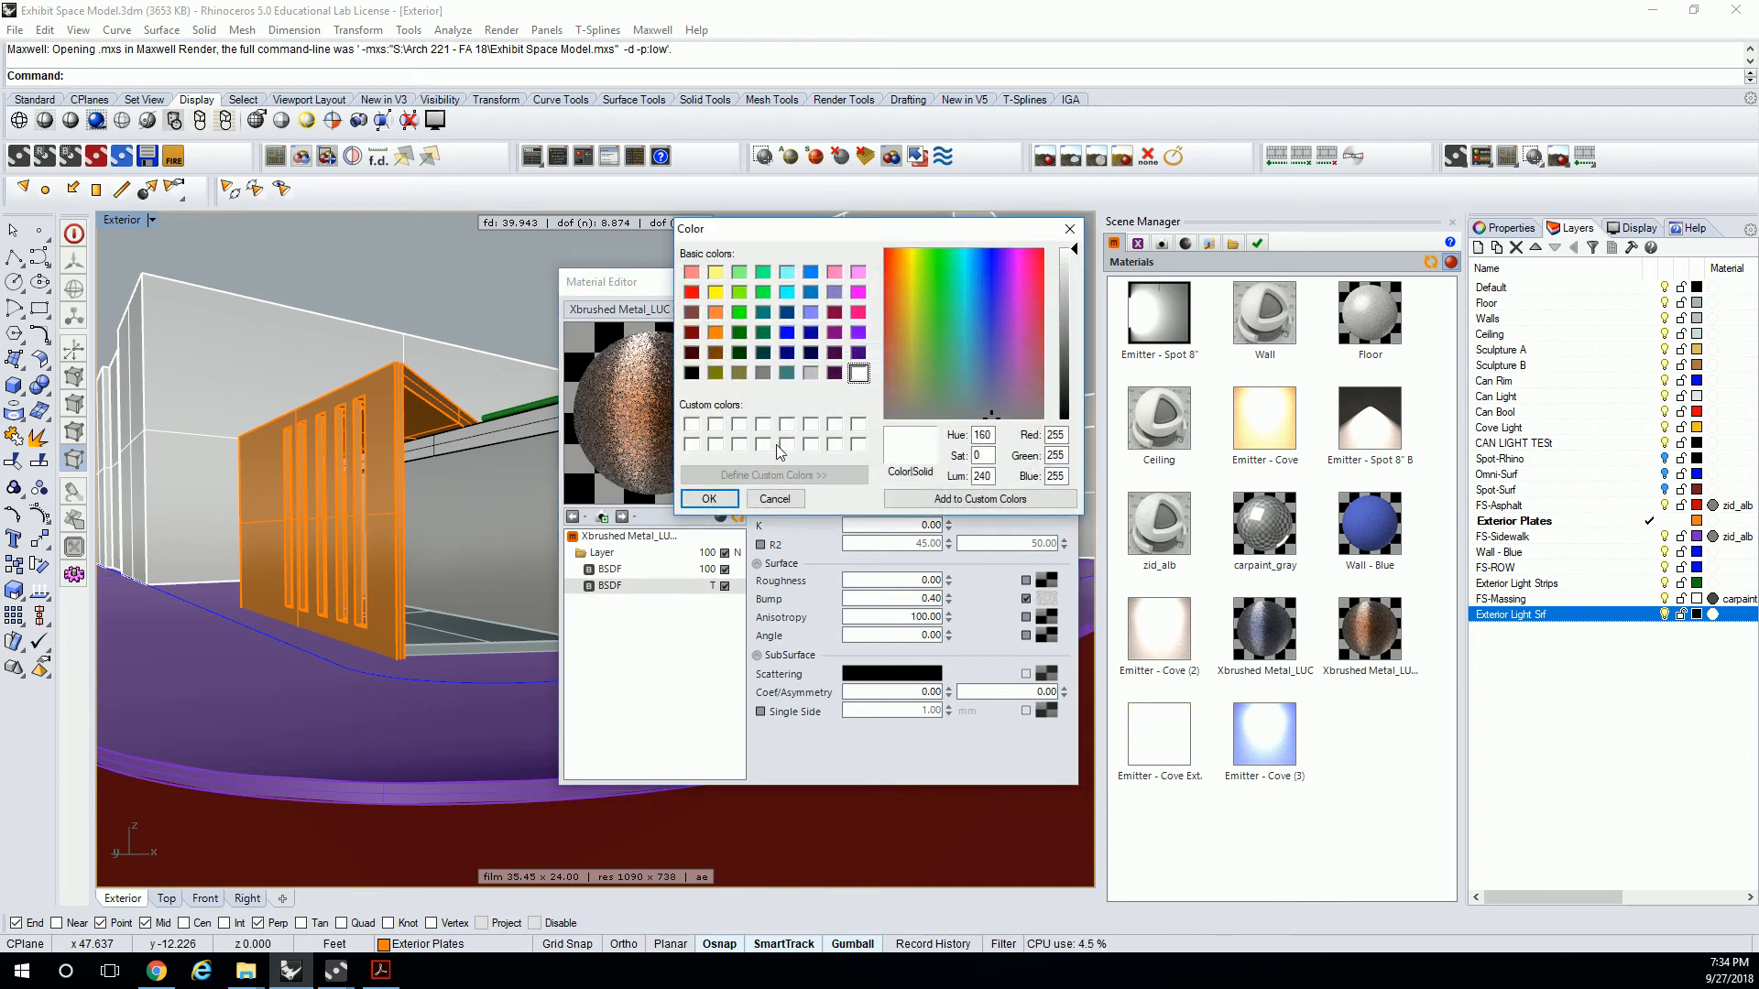
pyautogui.click(1063, 287)
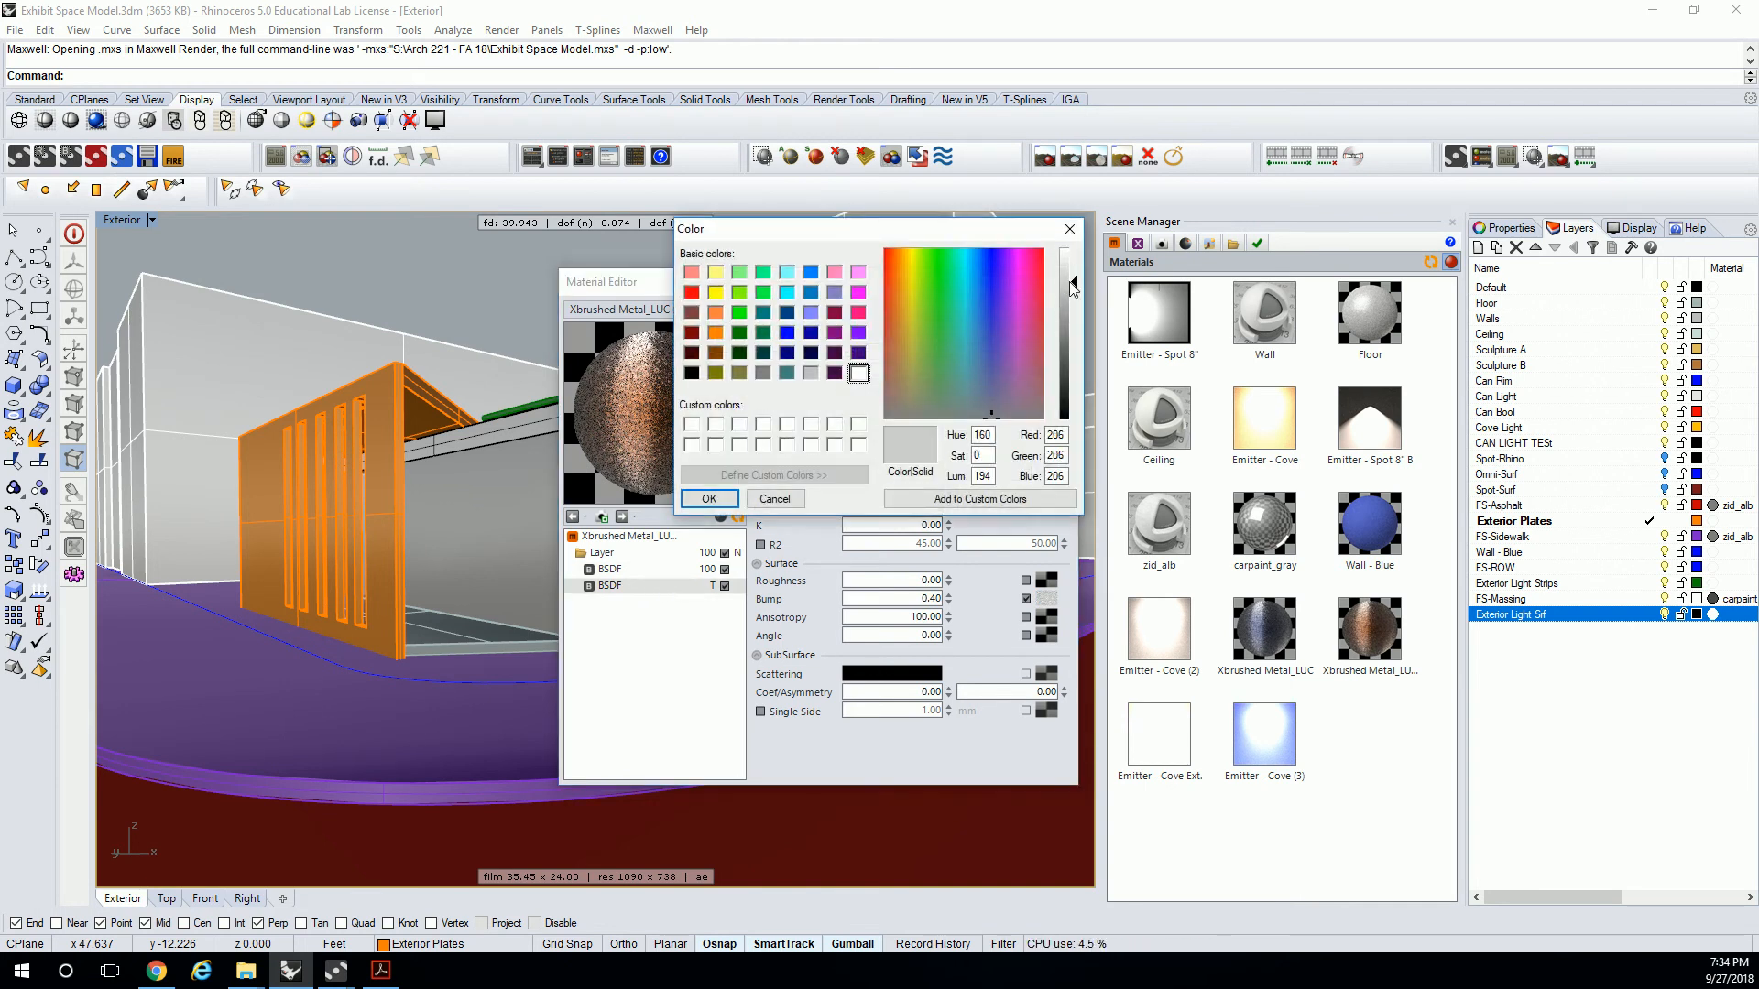
pyautogui.click(711, 498)
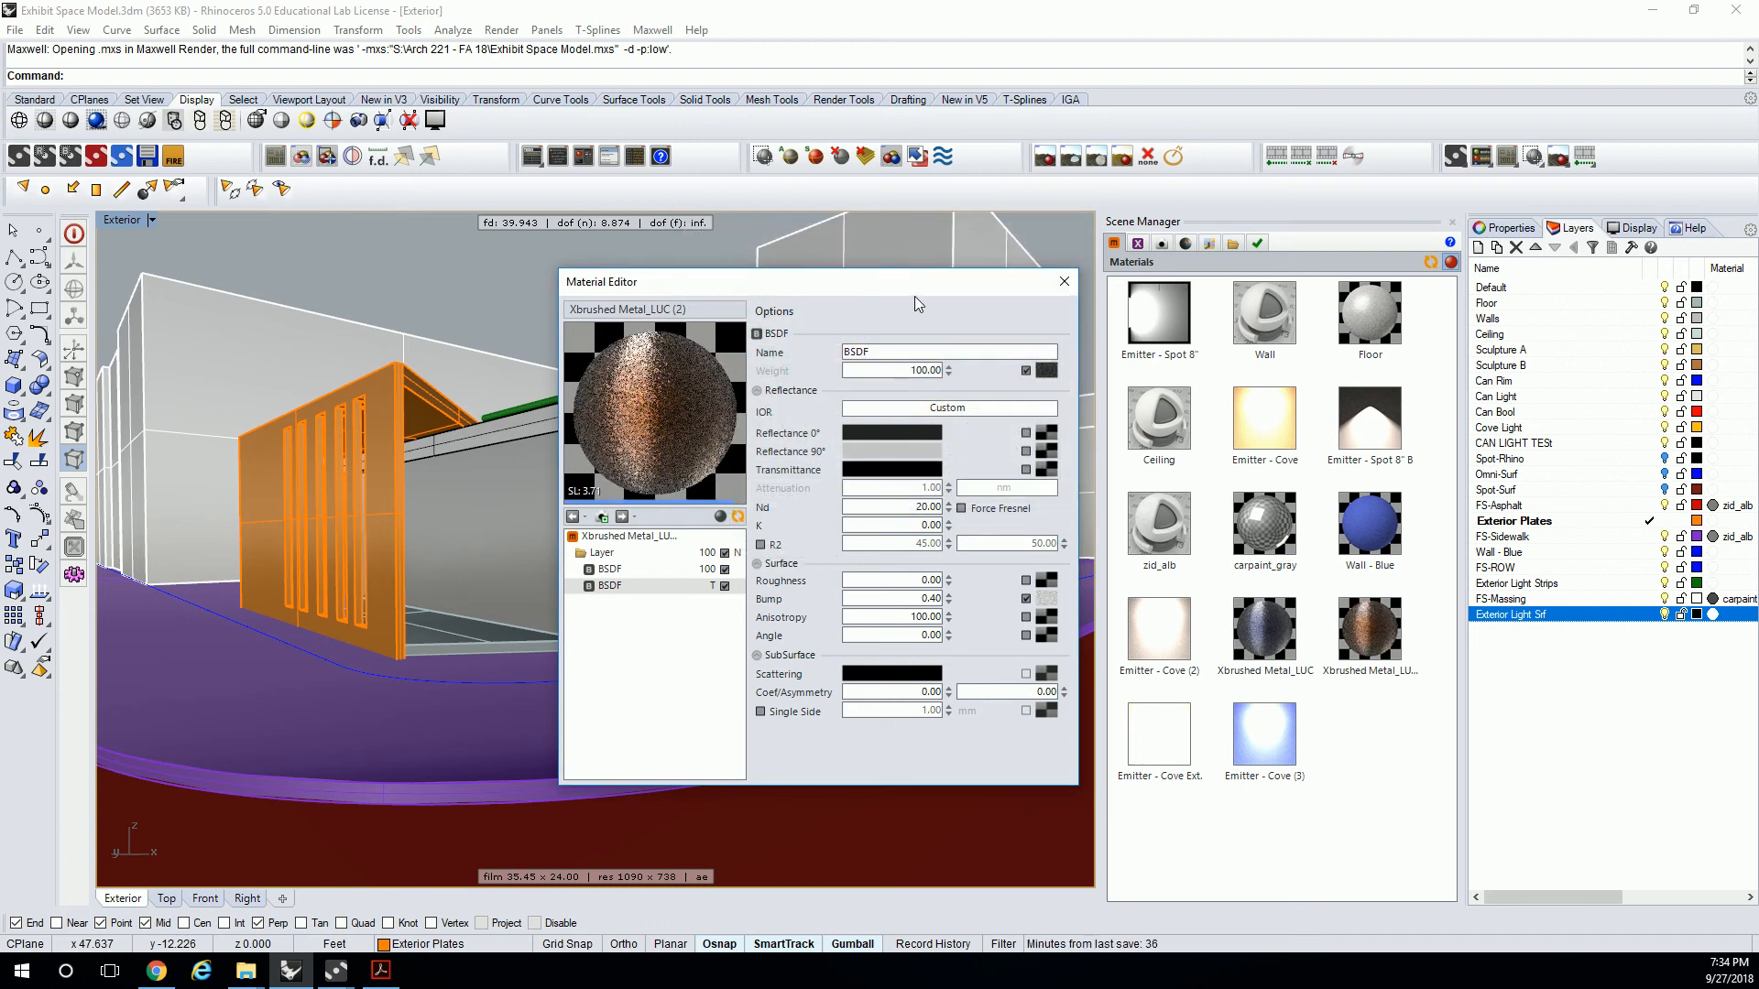
pyautogui.click(1065, 281)
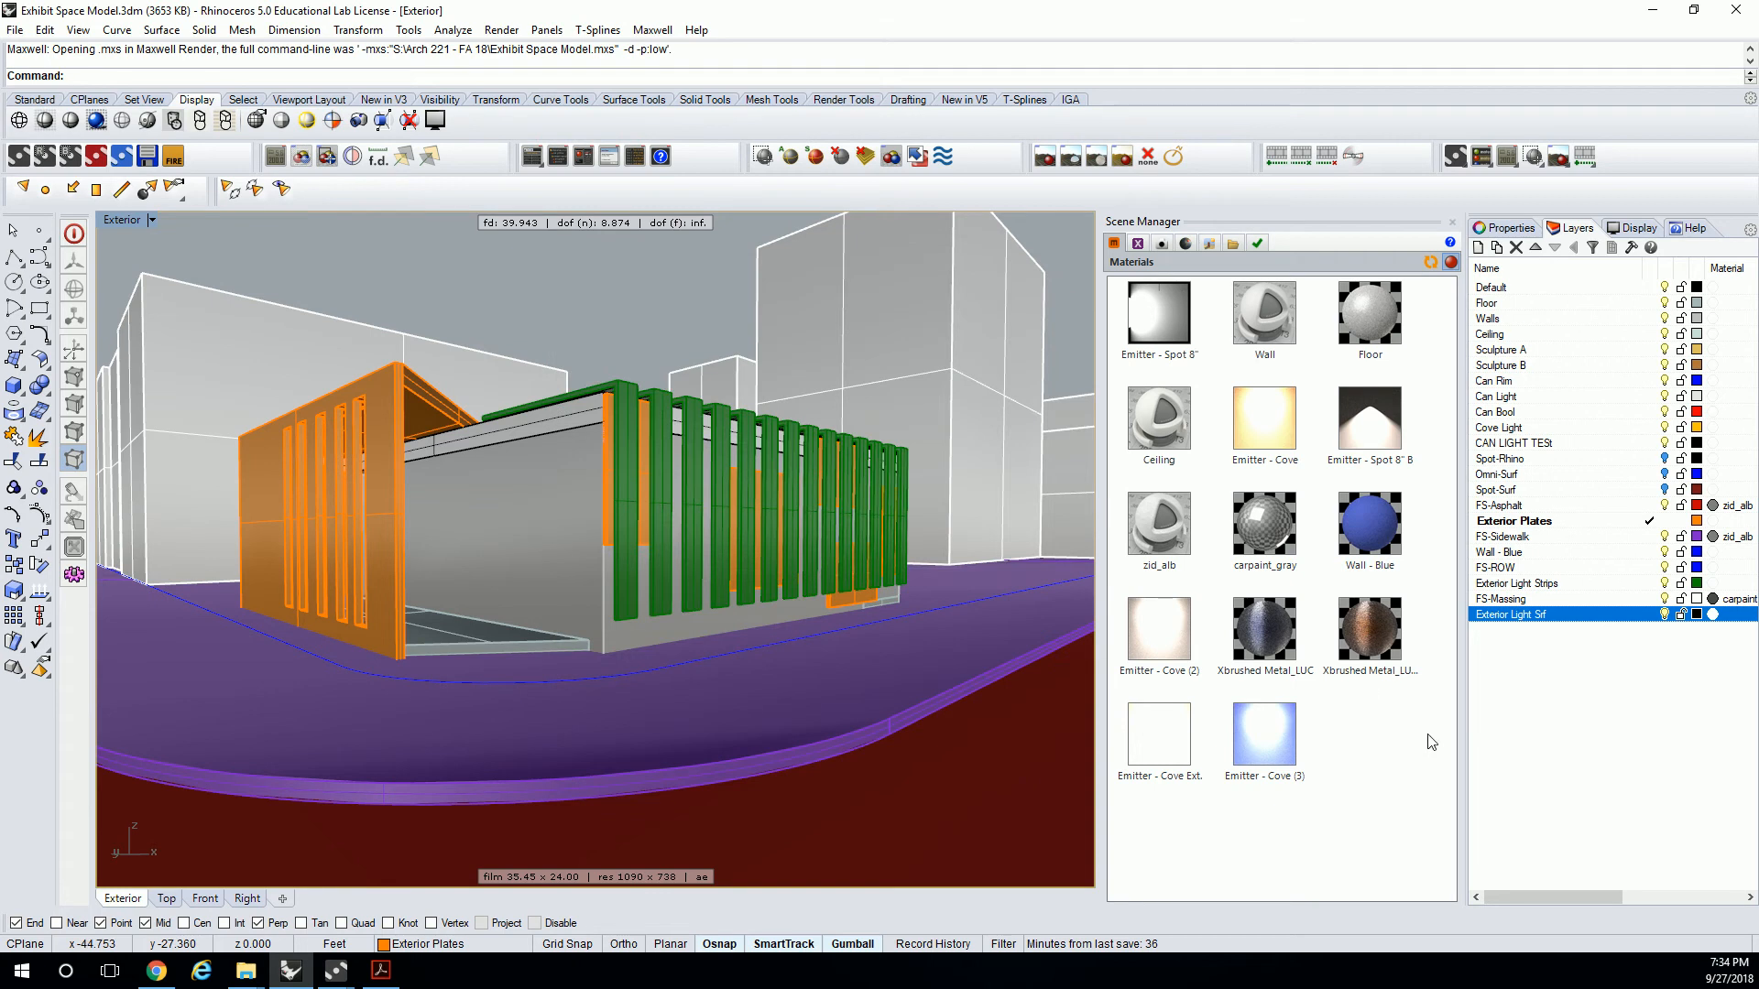
# Export the scene to Maxwell Render again and start rendering, overwriting the existing MXS, MXI and image files.
pyautogui.doubleClick(1158, 633)
pyautogui.click(1064, 282)
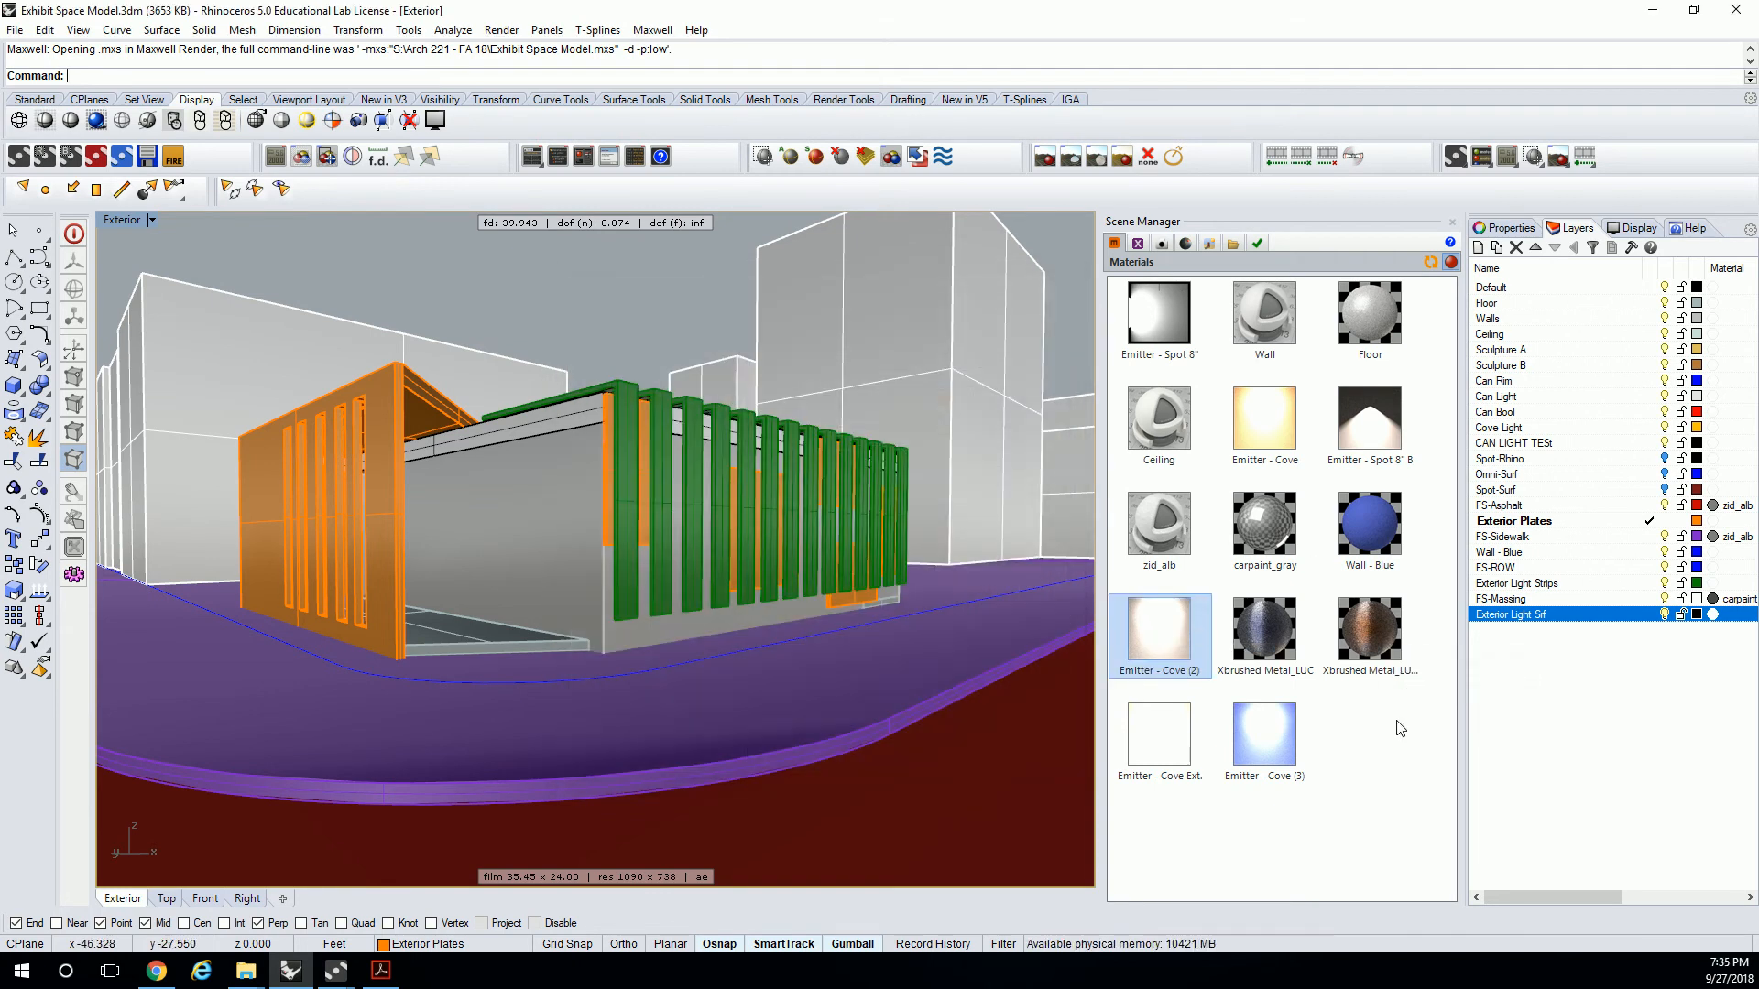
pyautogui.click(501, 30)
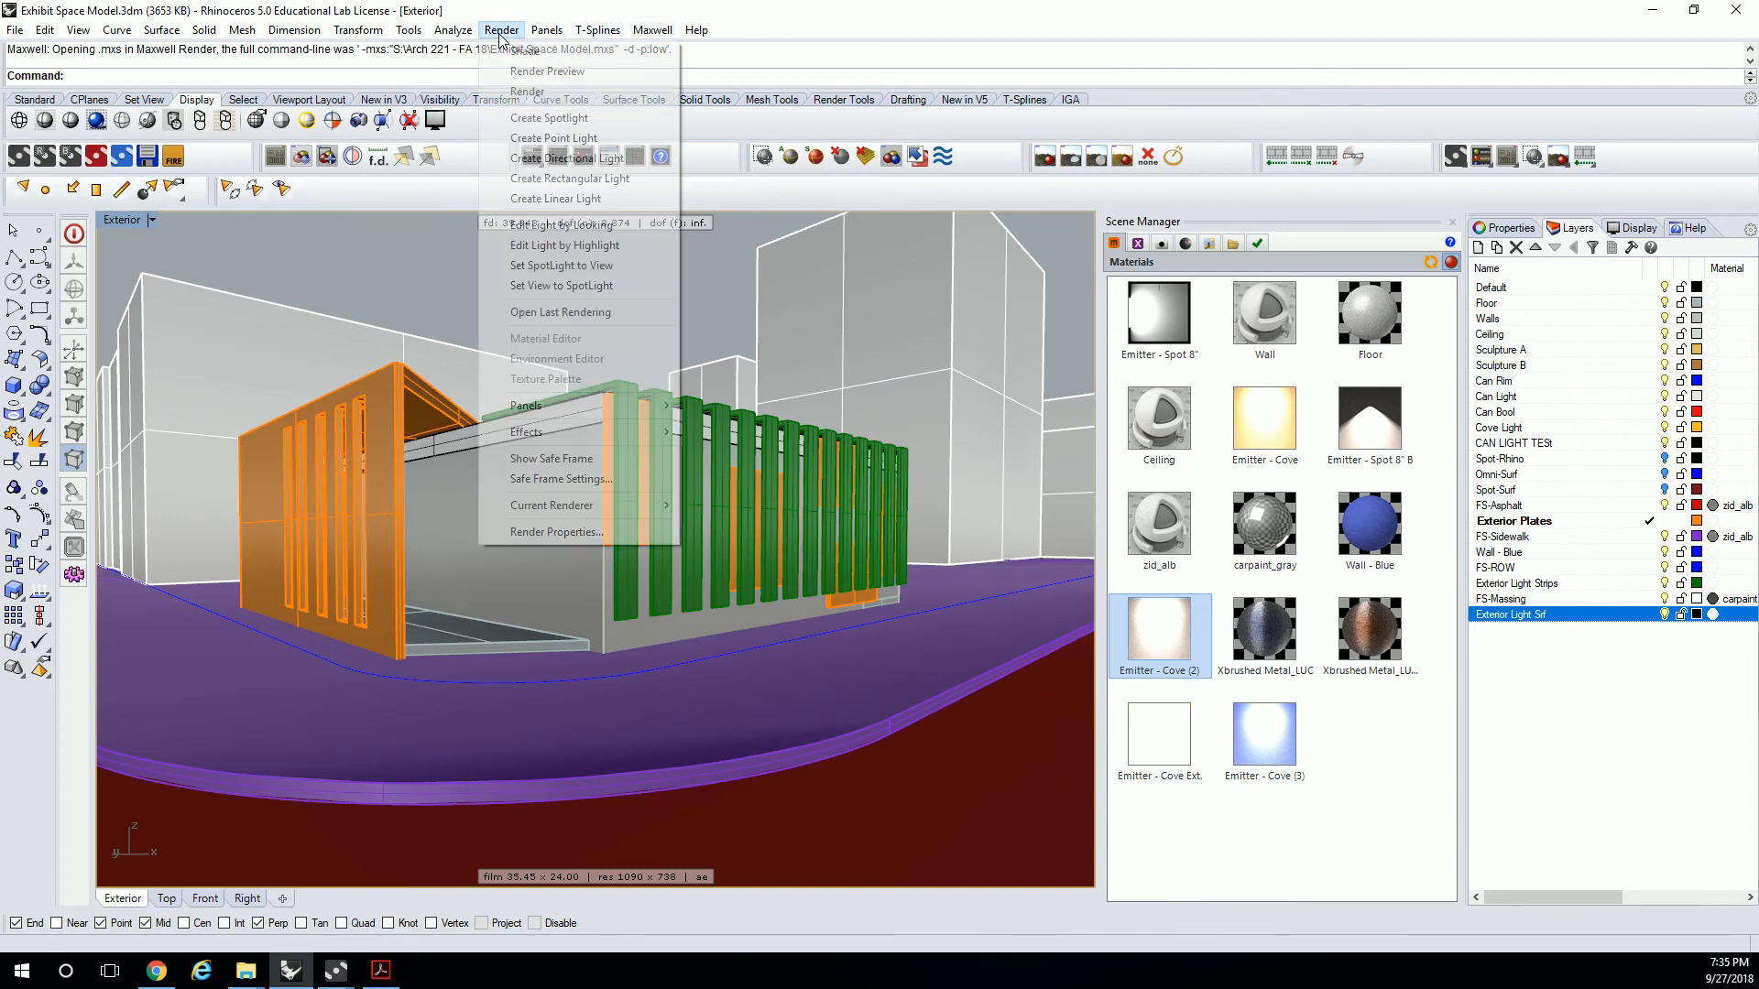
pyautogui.click(524, 91)
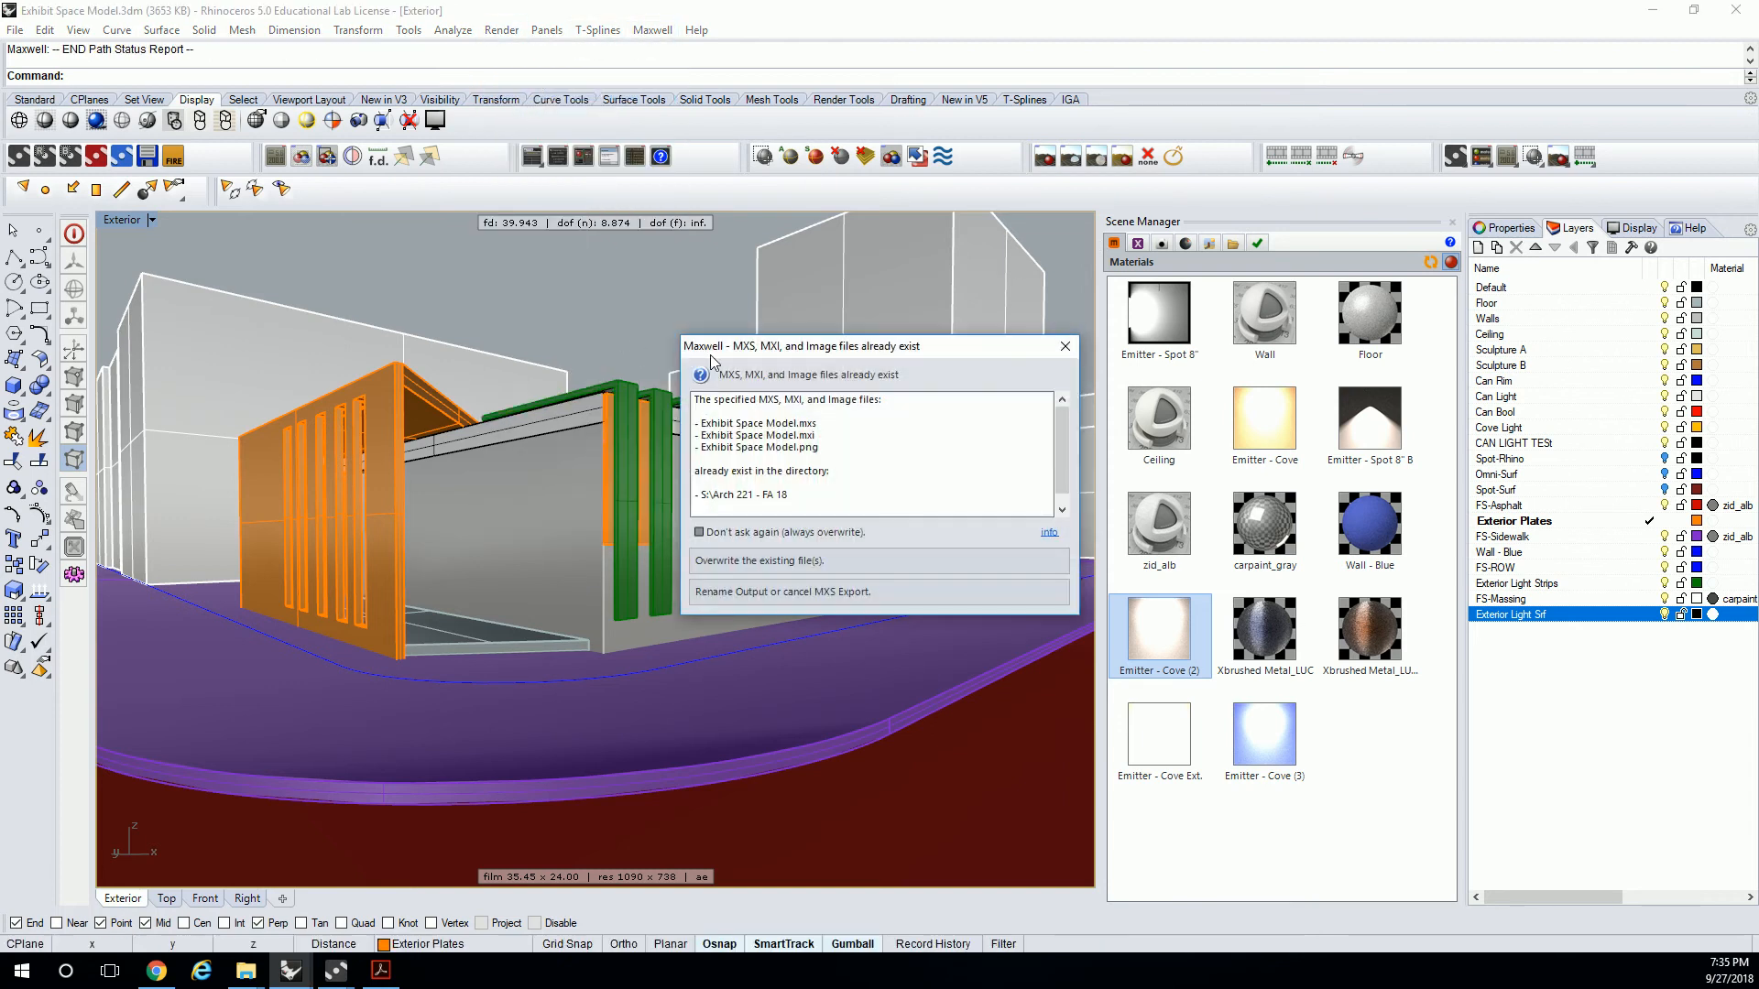
pyautogui.click(804, 559)
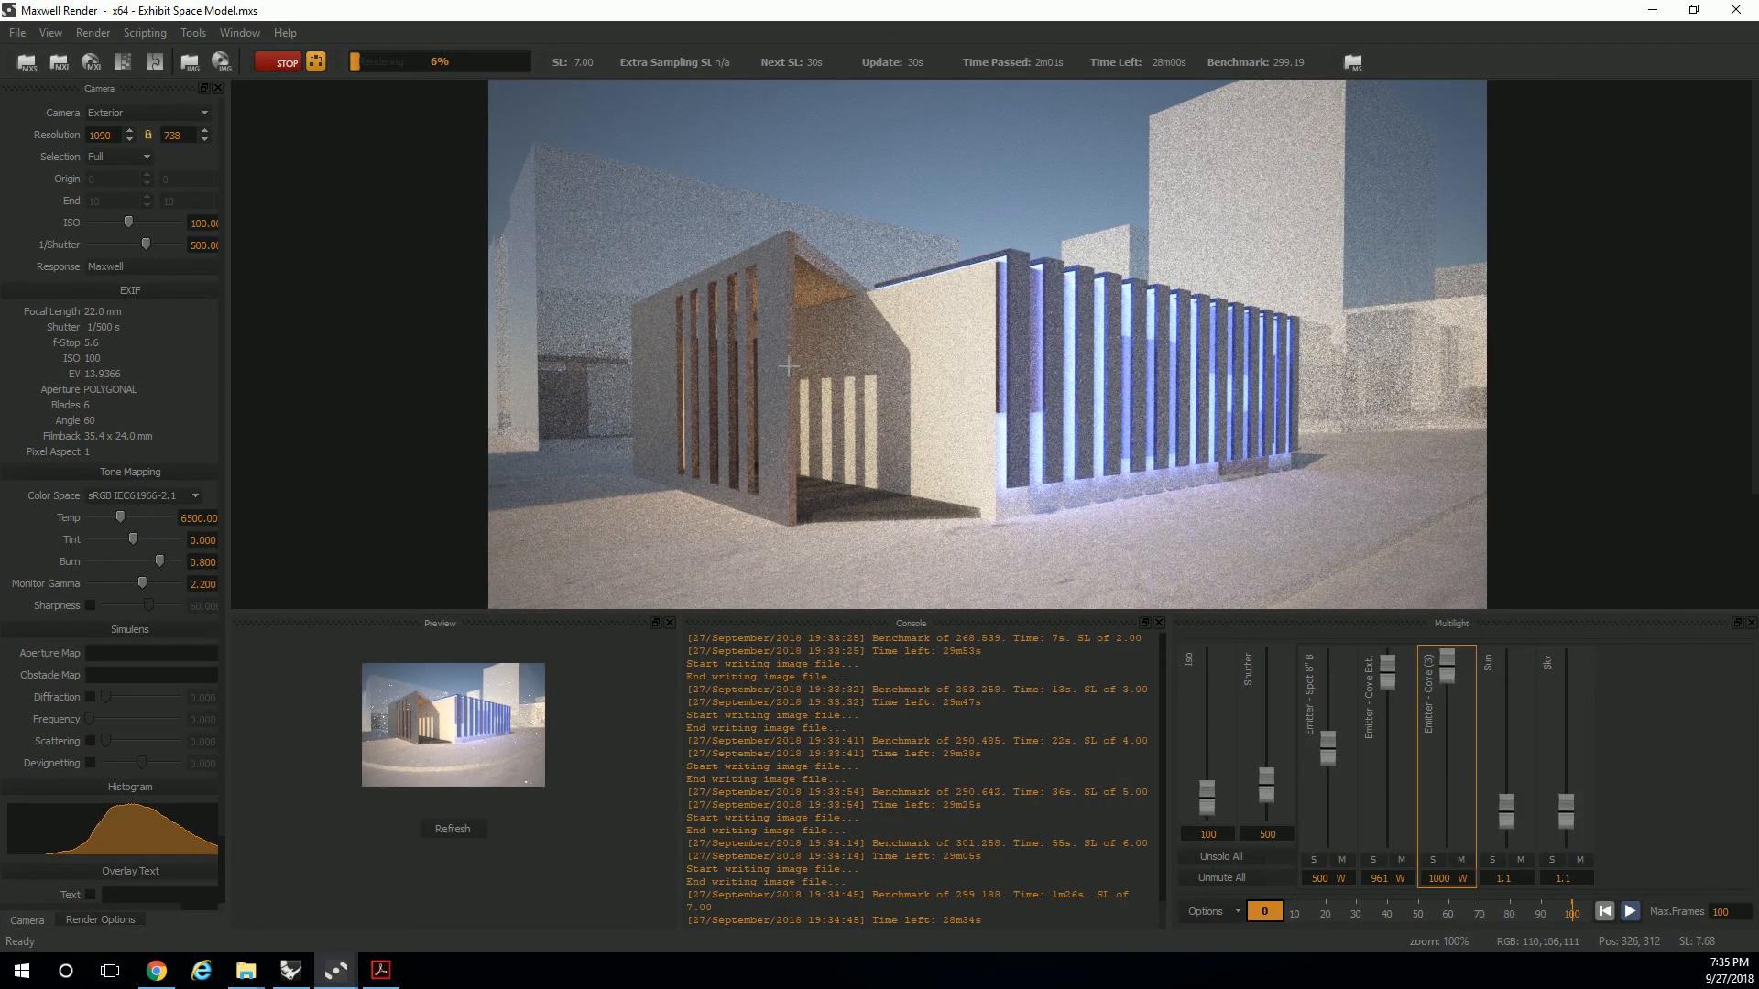
# Raise the Multilight intensity of Emitter - Cove Ext to 1000 W and stop the render.
pyautogui.moveTo(1389, 685); pyautogui.dragTo(1383, 651)
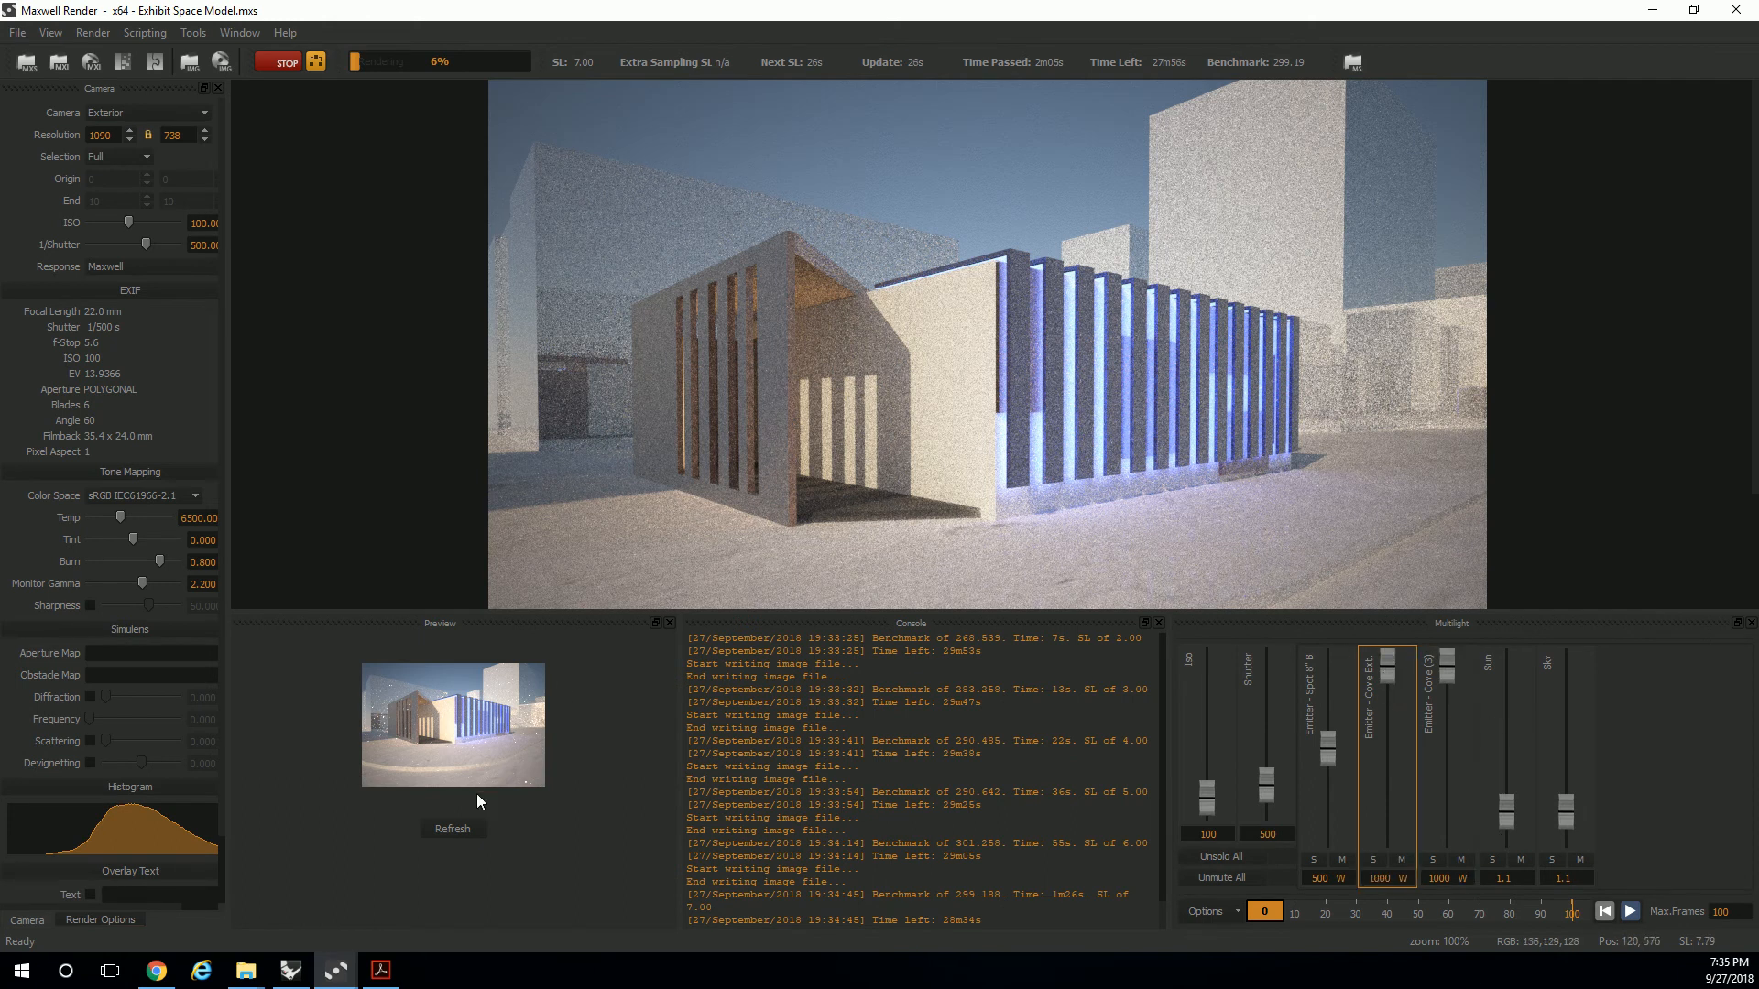
pyautogui.click(279, 63)
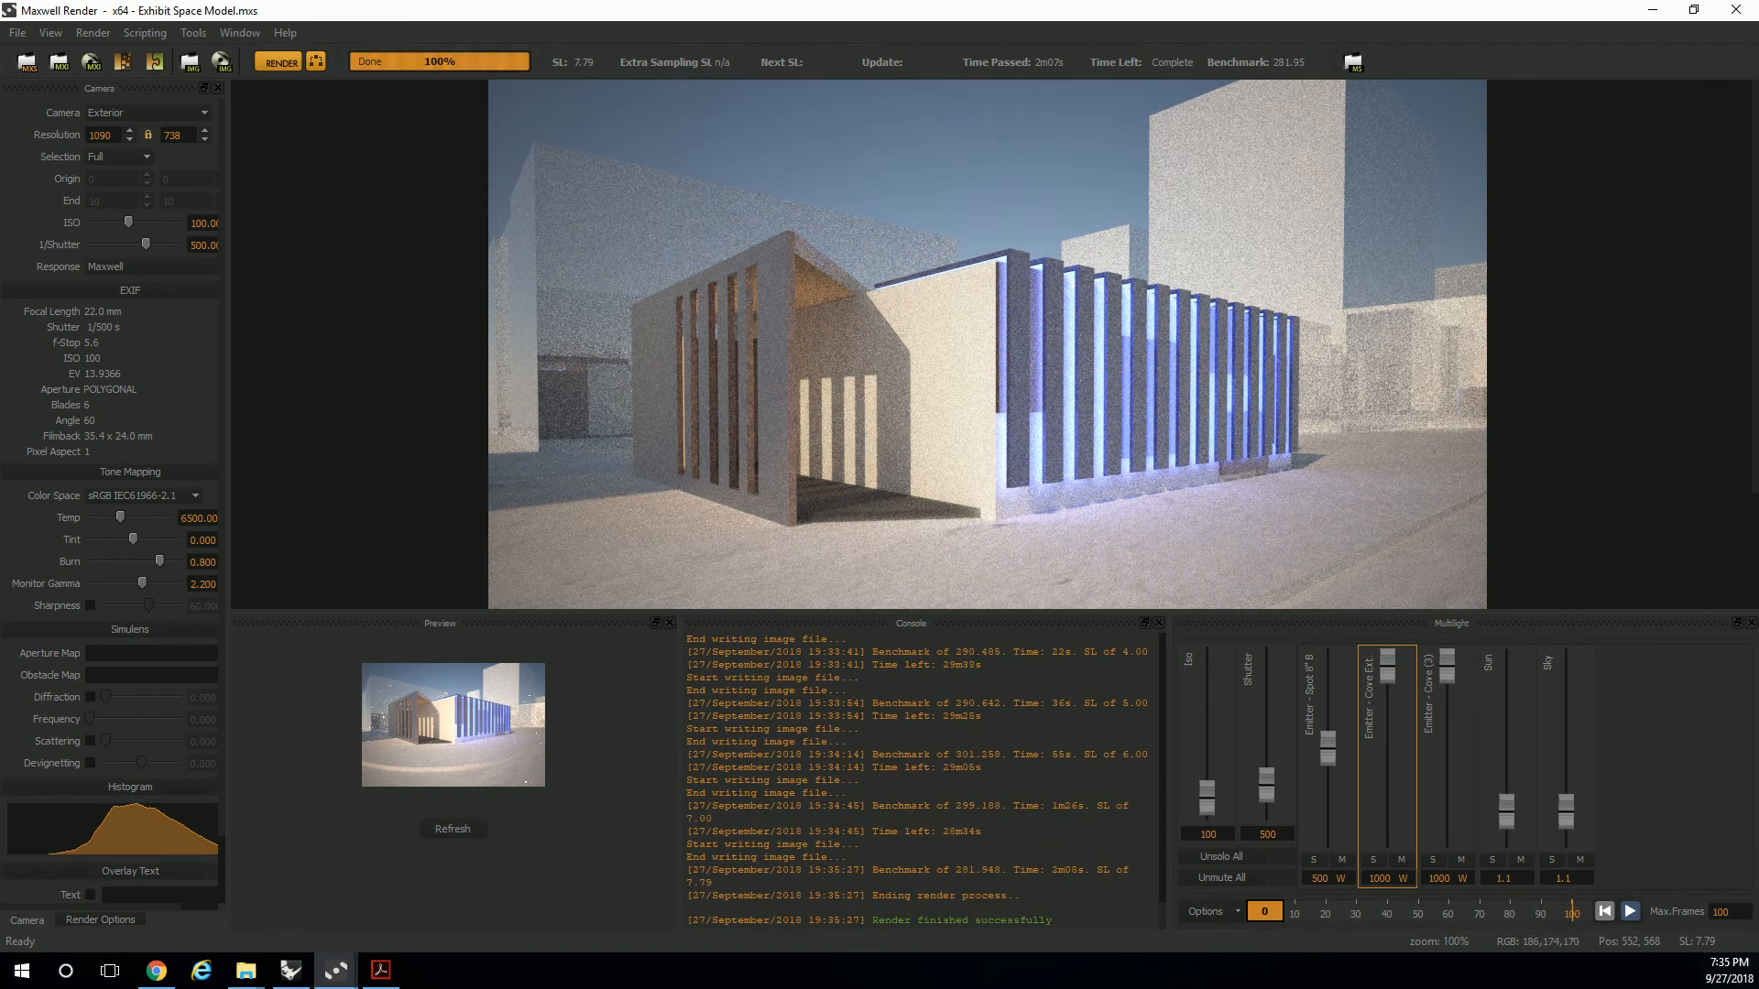
# Raise the Multilight intensities of Emitter - Spot 8° B, Emitter - Cove Ext and Emitter - Cove (3) to about 1000 W each.
pyautogui.hotkey('alt', 'Tab')
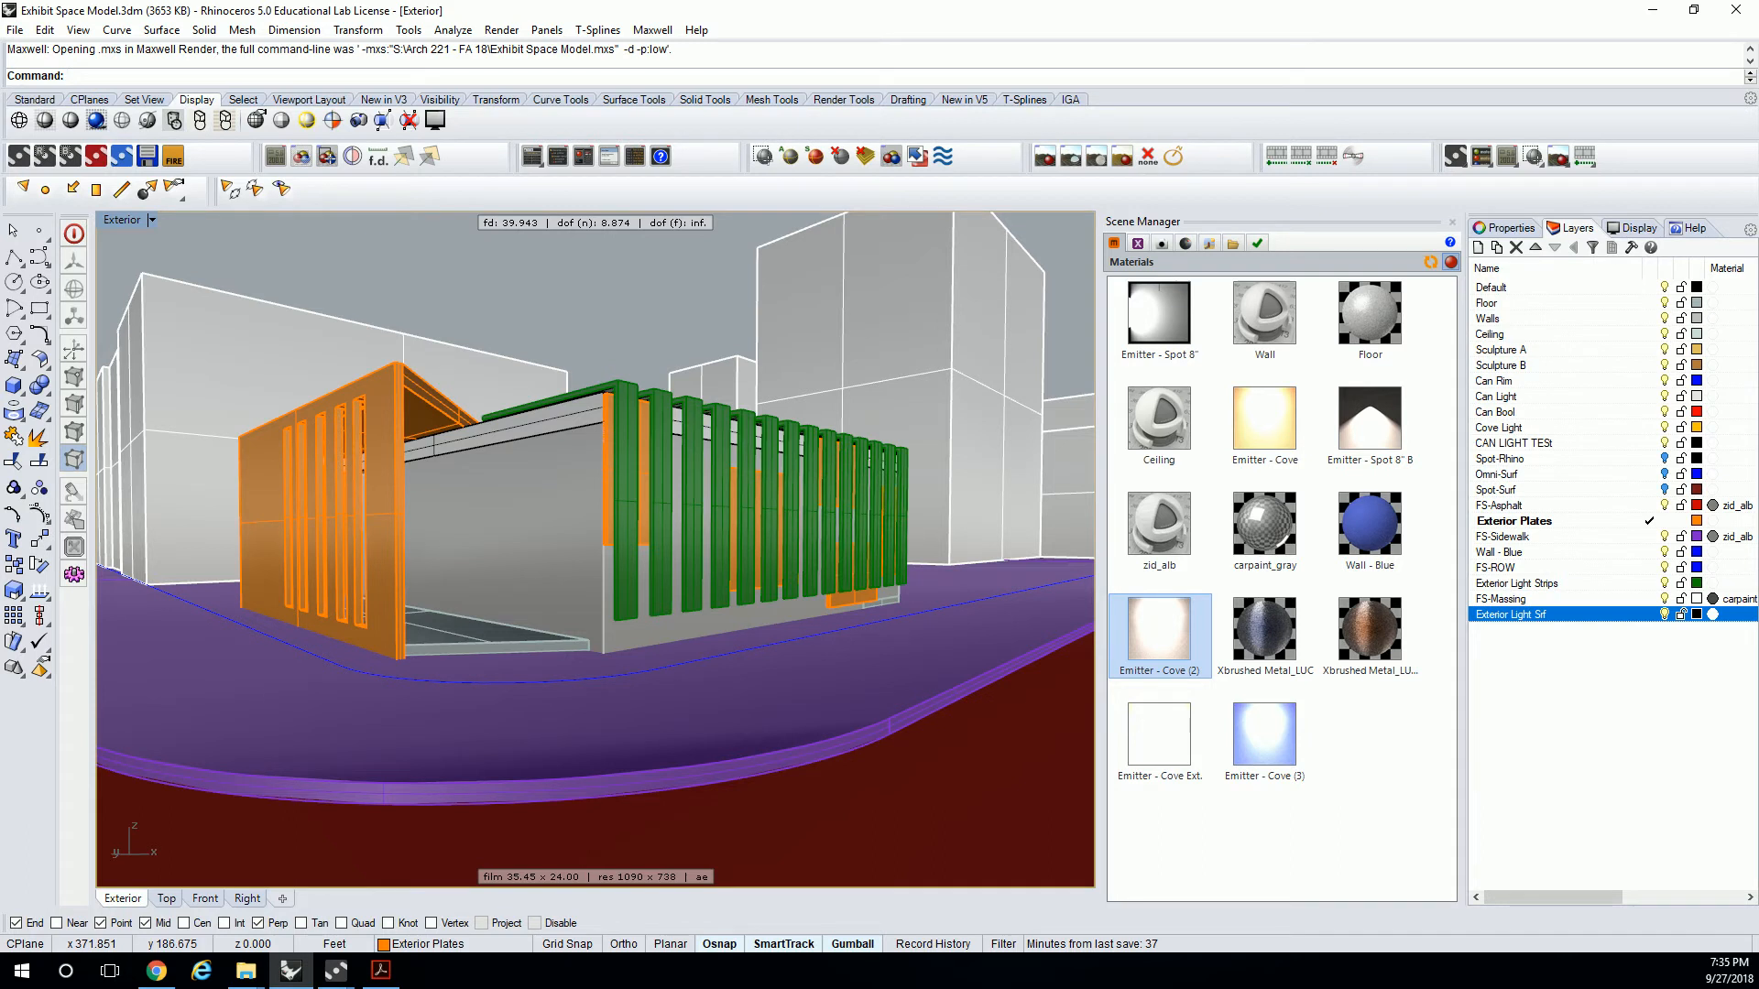
pyautogui.hotkey('alt', 'Tab')
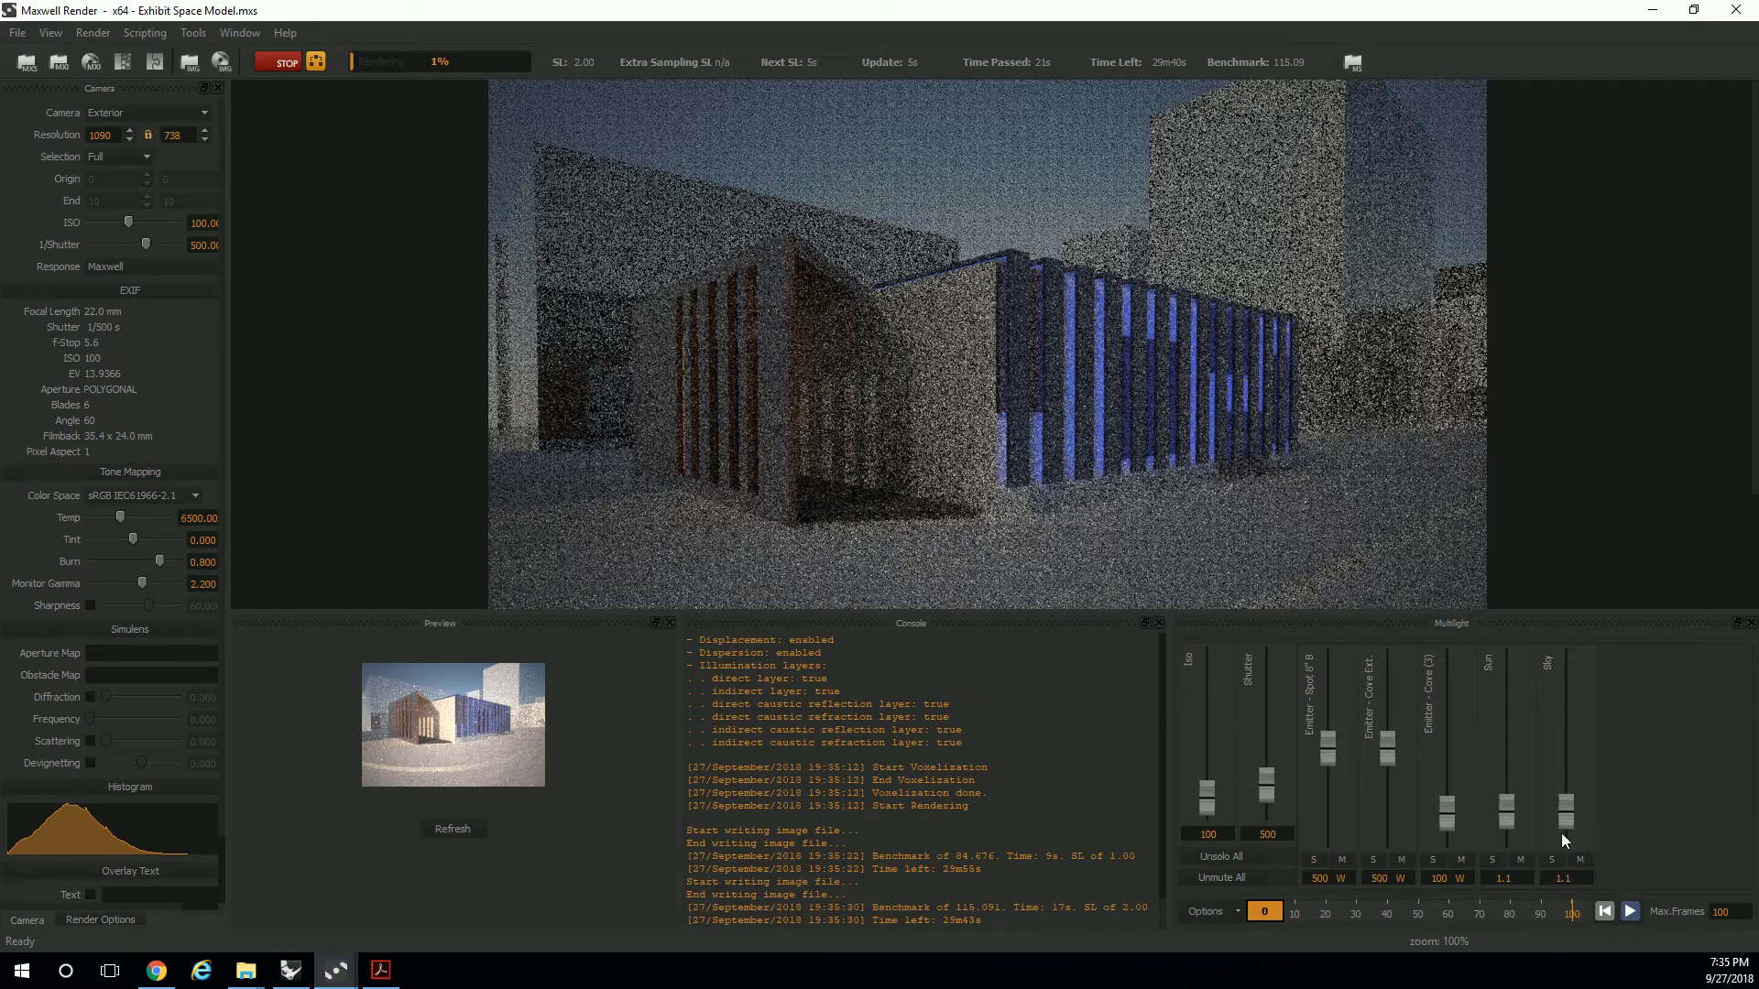
pyautogui.moveTo(1336, 746); pyautogui.dragTo(1328, 662)
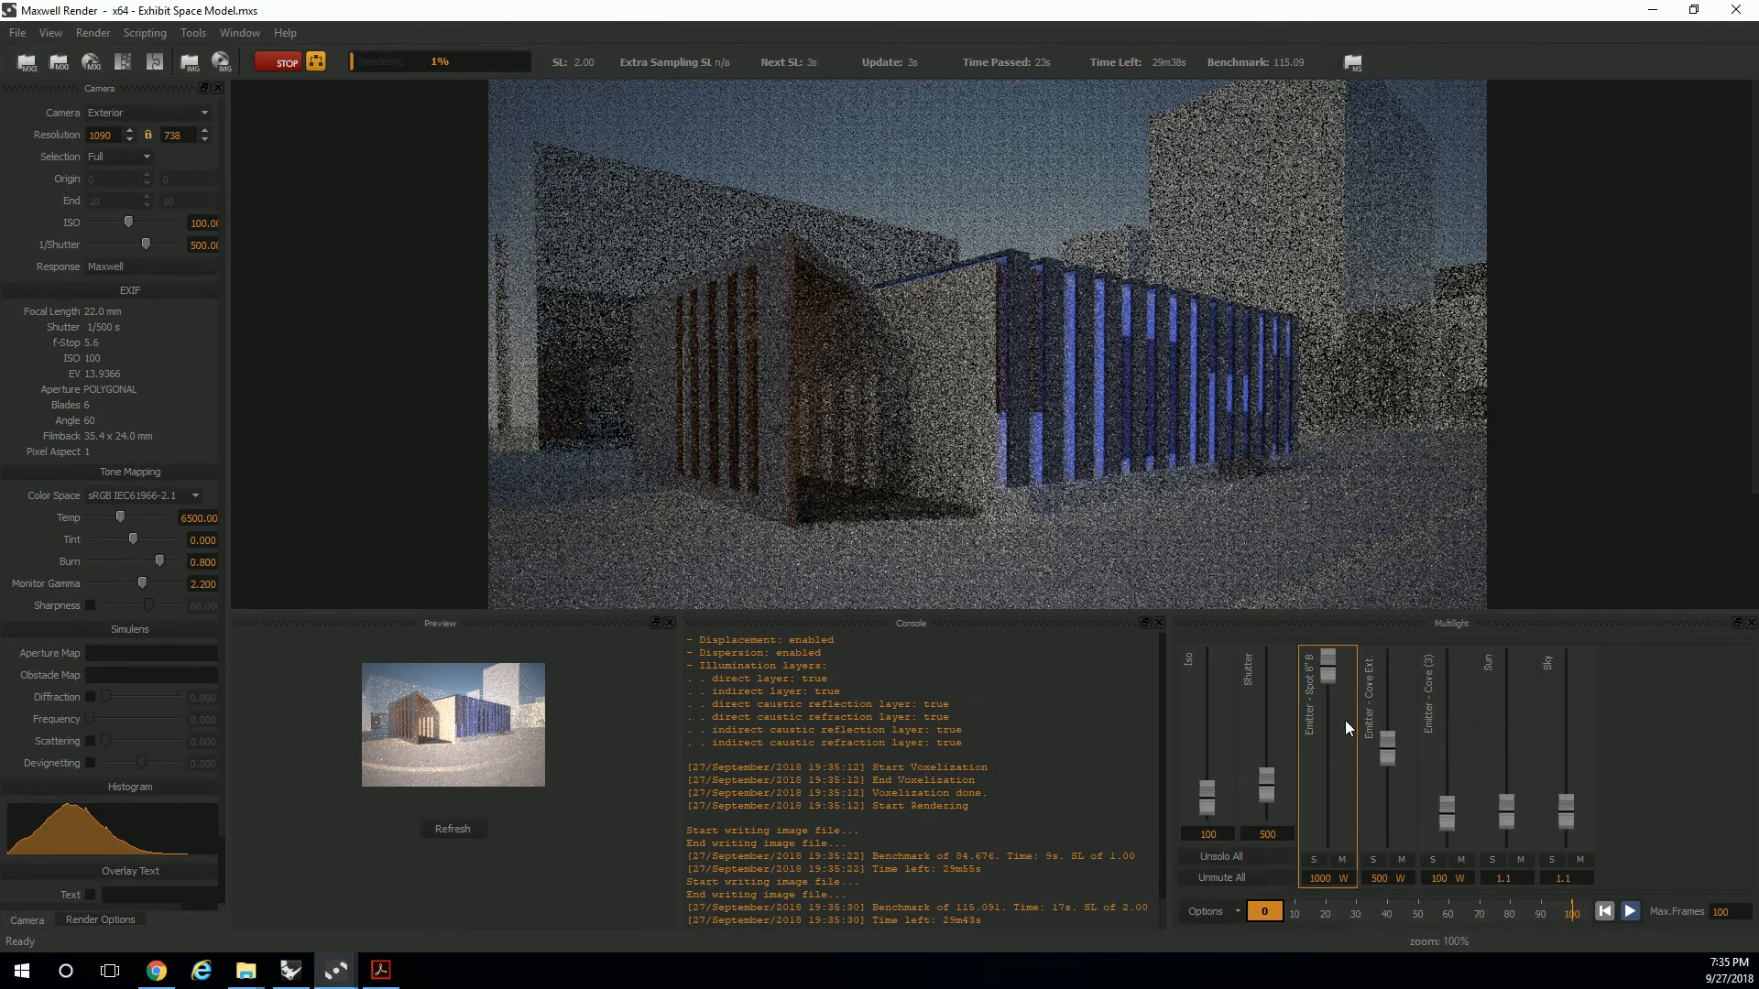
pyautogui.moveTo(1384, 768); pyautogui.dragTo(1377, 654)
pyautogui.moveTo(1451, 816); pyautogui.dragTo(1439, 650)
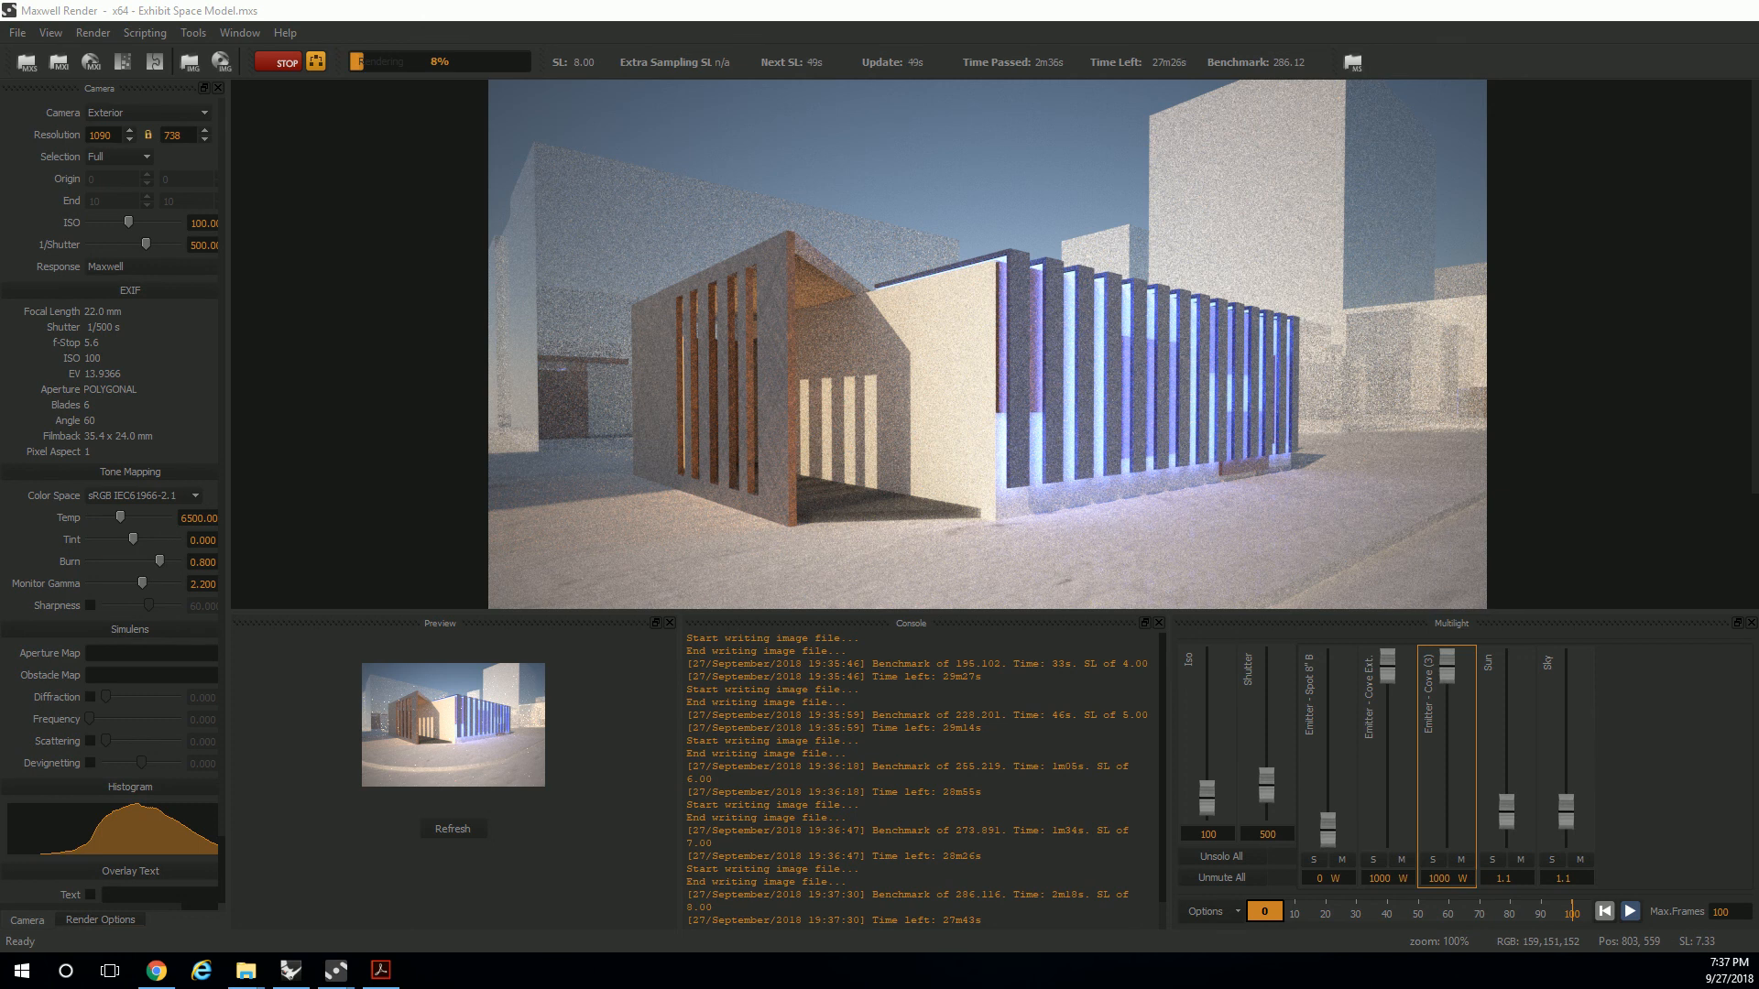
# Lower the Multilight intensity of Emitter - Cove (3) to 251 W and stop the render.
pyautogui.moveTo(1444, 663); pyautogui.dragTo(1427, 789)
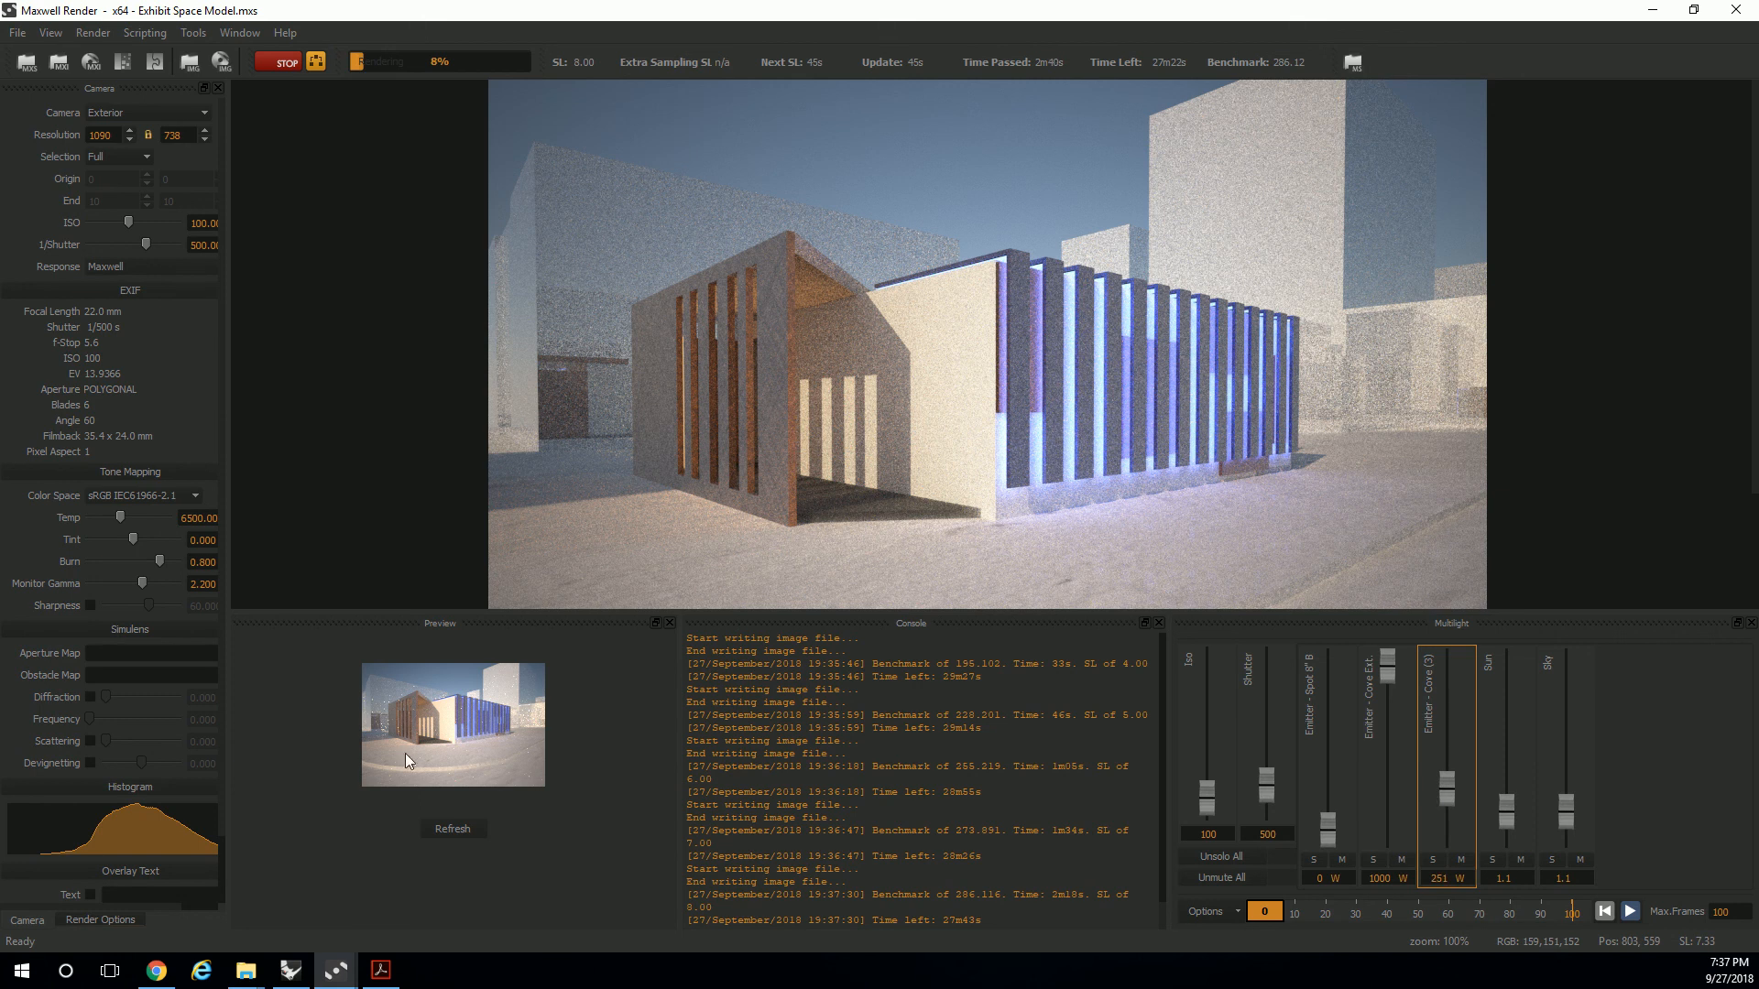
pyautogui.click(277, 64)
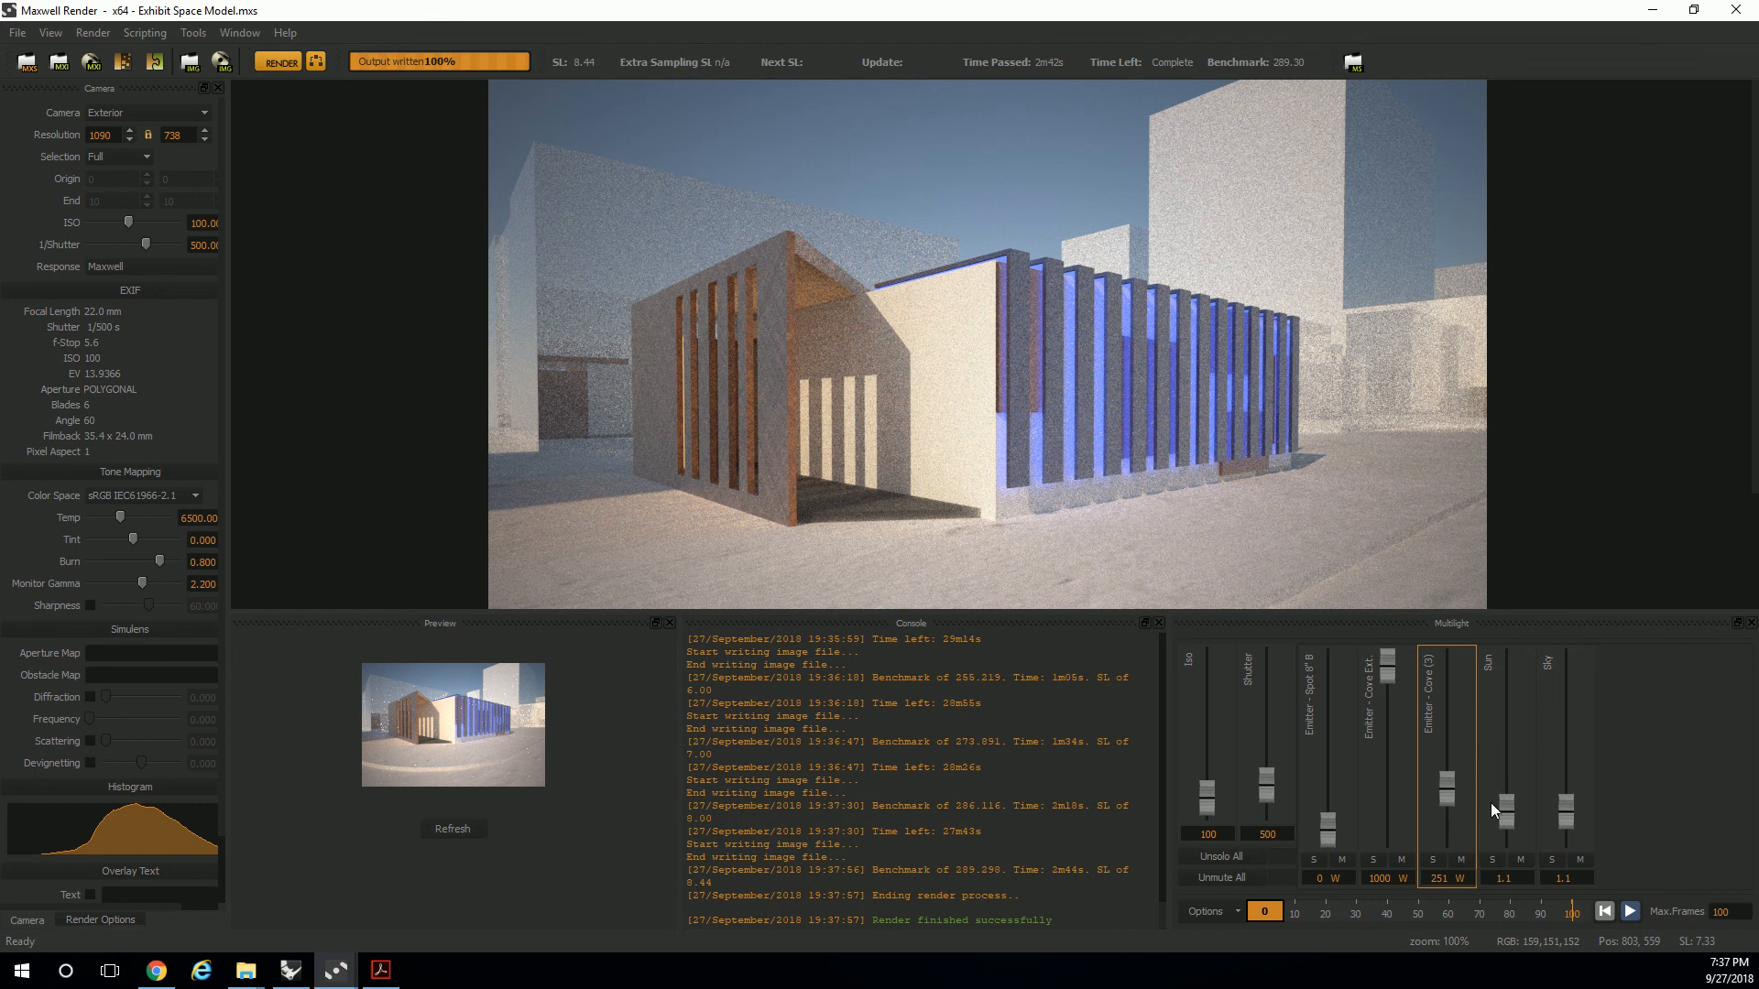
# Raise Emitter - Cove (3) back to 961 W and refresh the preview.
pyautogui.moveTo(1440, 778); pyautogui.dragTo(1448, 683)
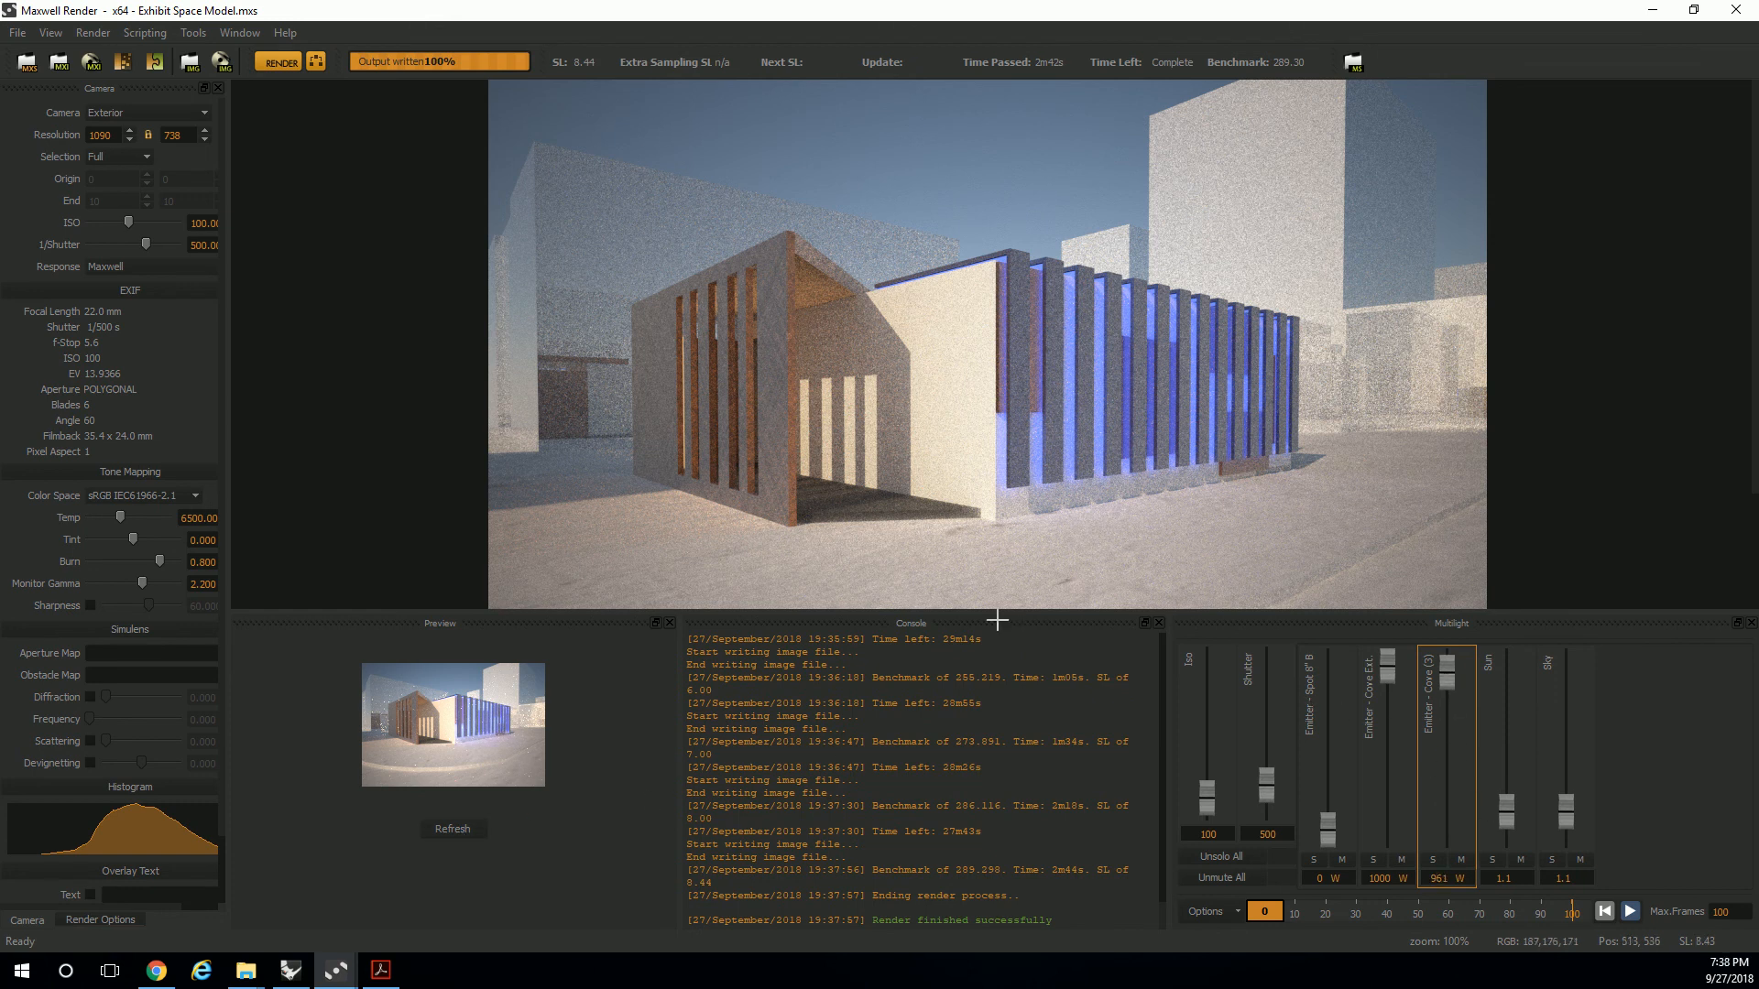
pyautogui.click(454, 829)
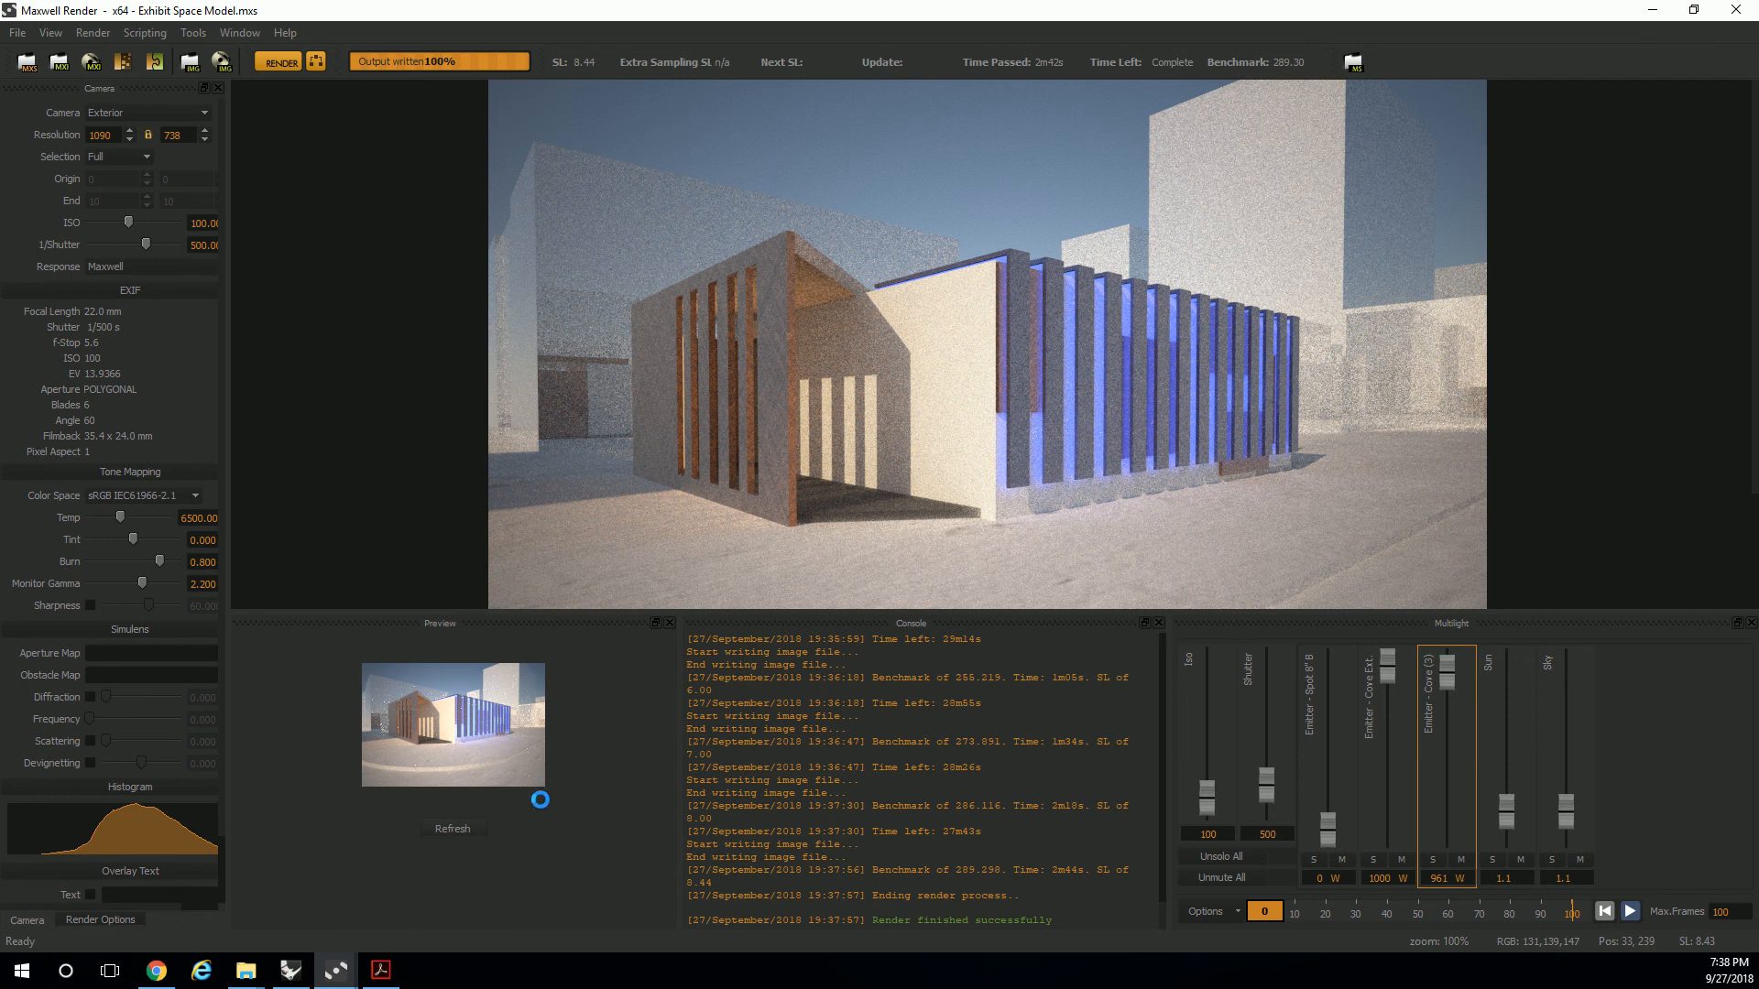